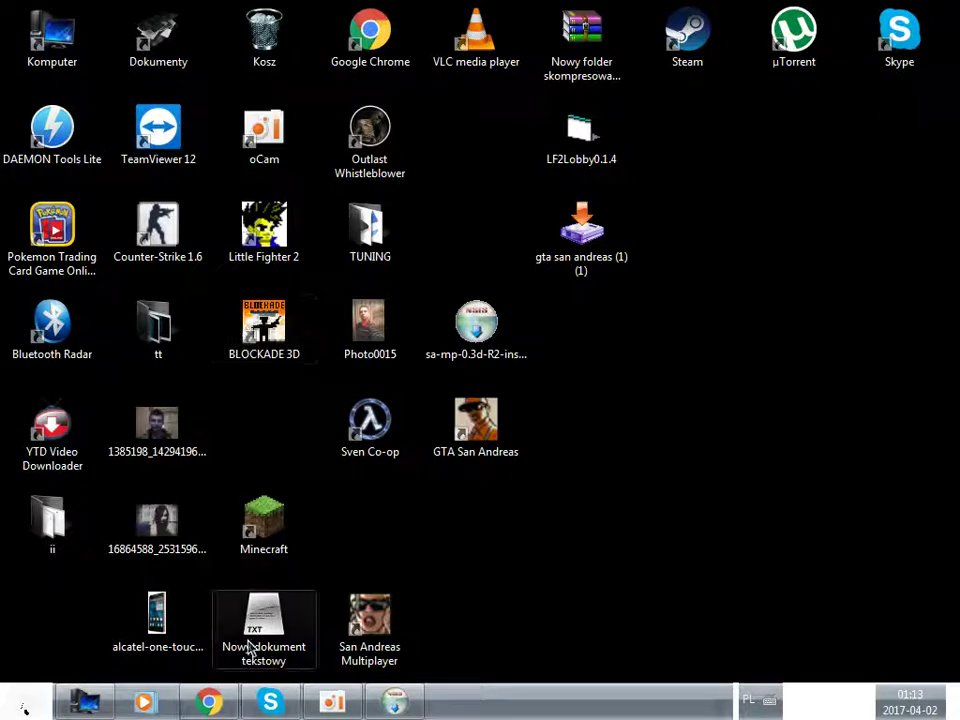
In Chrome, close the SA-MP 0.3d R2 tab and show the download links under the "Jak pobrać i zainstalować Gta San Andreas za darmo!" video.
{"action": "left_click", "coordinate": [208, 701]}
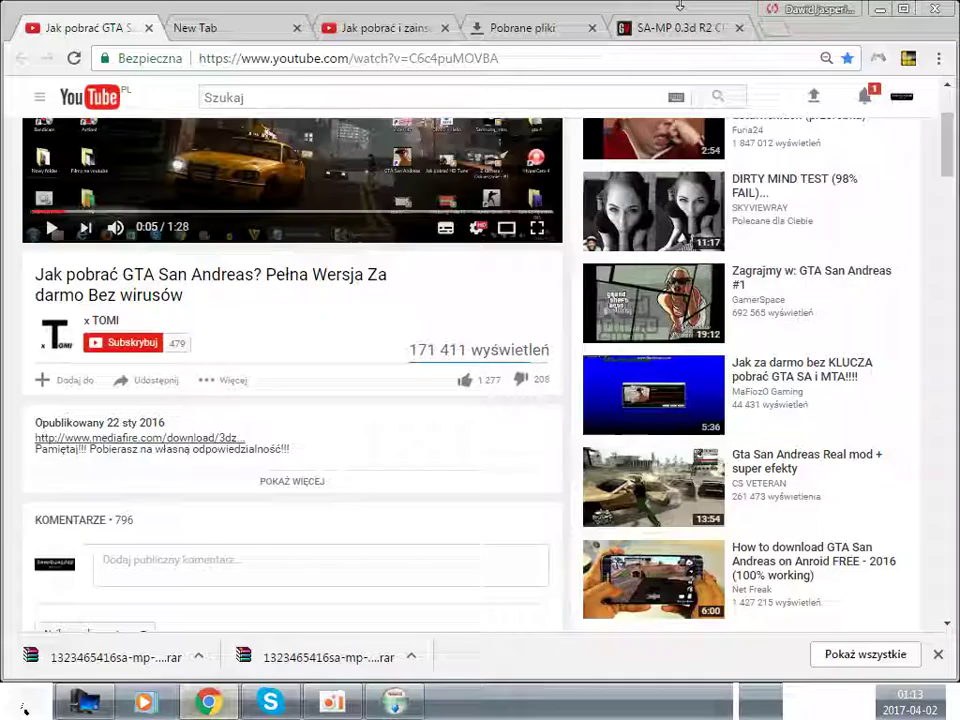
{"action": "left_click", "coordinate": [739, 27]}
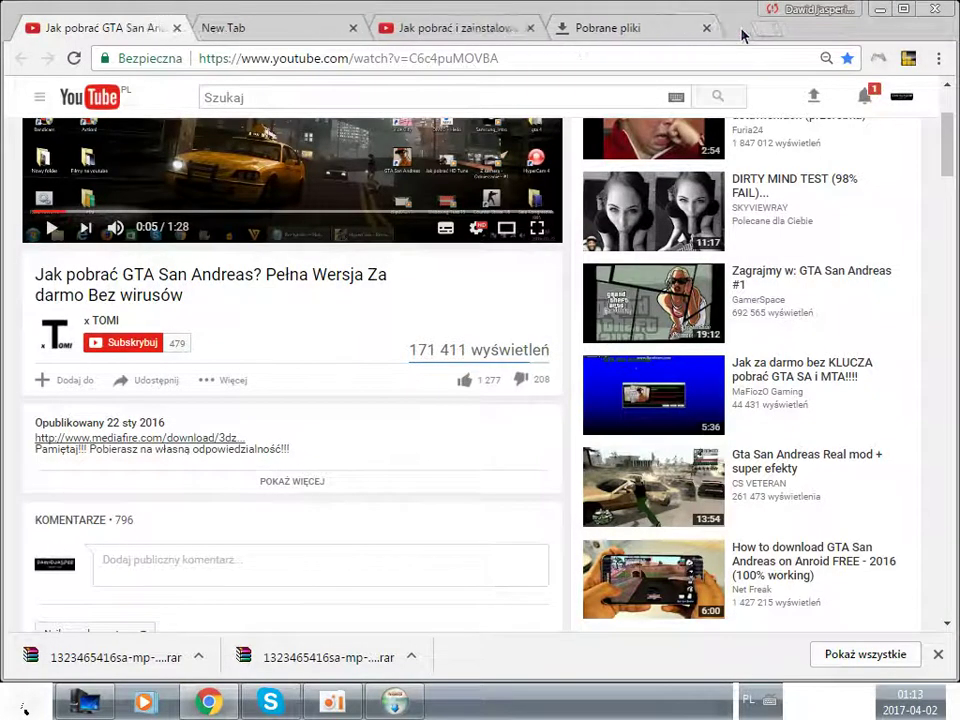
{"action": "left_click", "coordinate": [430, 34]}
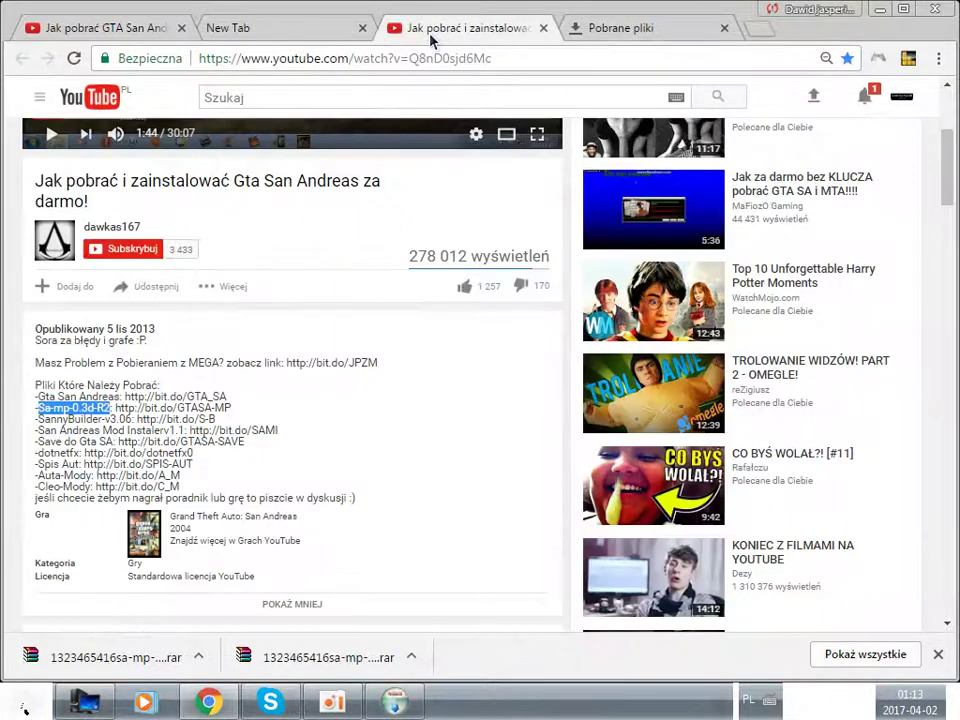
{"action": "scroll", "coordinate": [220, 280], "scroll_direction": "up", "scroll_amount": 3}
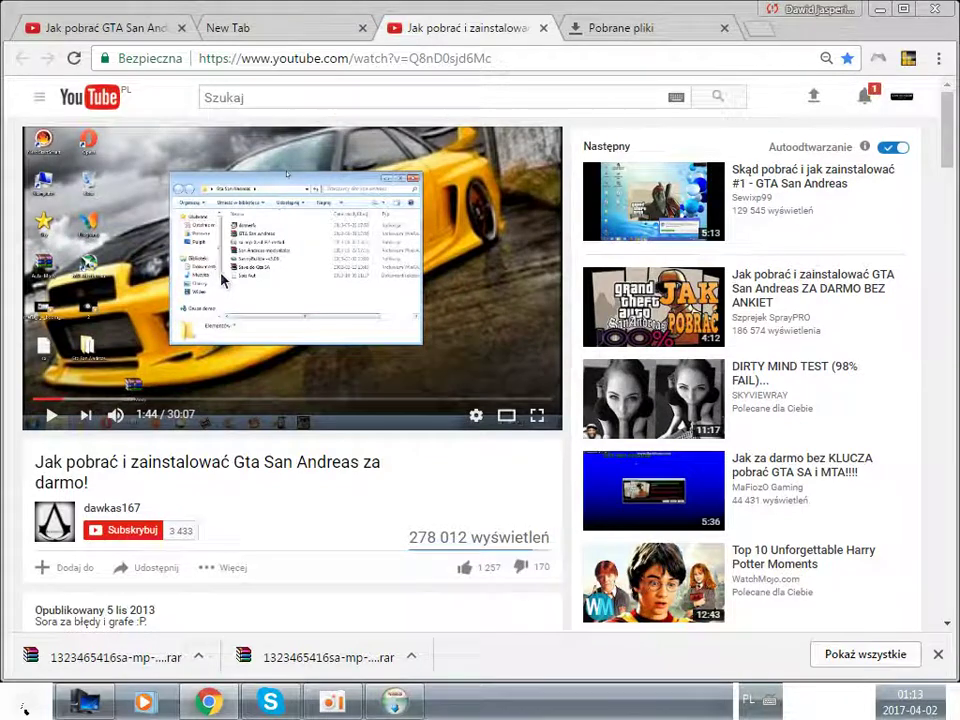
{"action": "scroll", "coordinate": [221, 285], "scroll_direction": "down", "scroll_amount": 2}
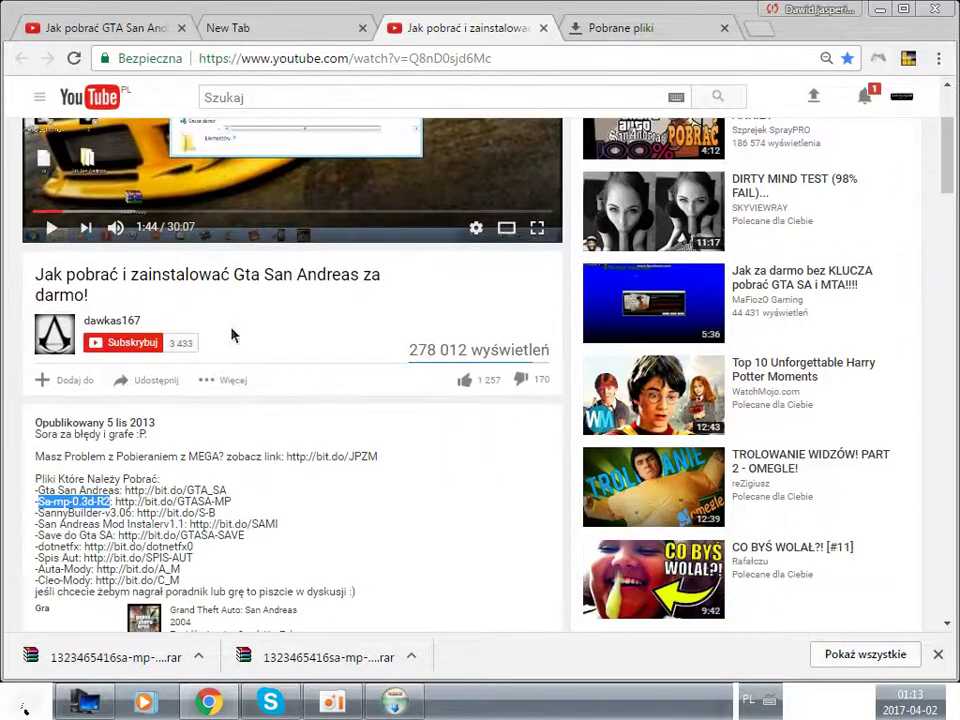
{"action": "scroll", "coordinate": [152, 450], "scroll_direction": "down", "scroll_amount": 2}
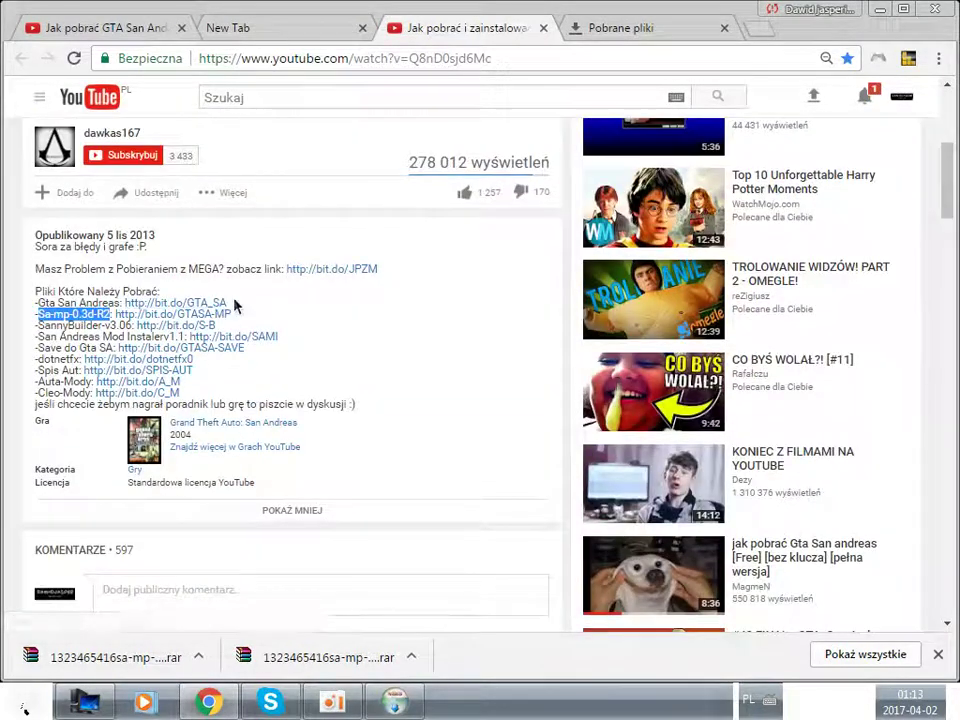
Highlight the GTA_SA and GTASA-MP links in the video description and copy the file name Sa-mp-0.3d-R2.
{"action": "left_click_drag", "start_coordinate": [236, 305], "coordinate": [125, 304]}
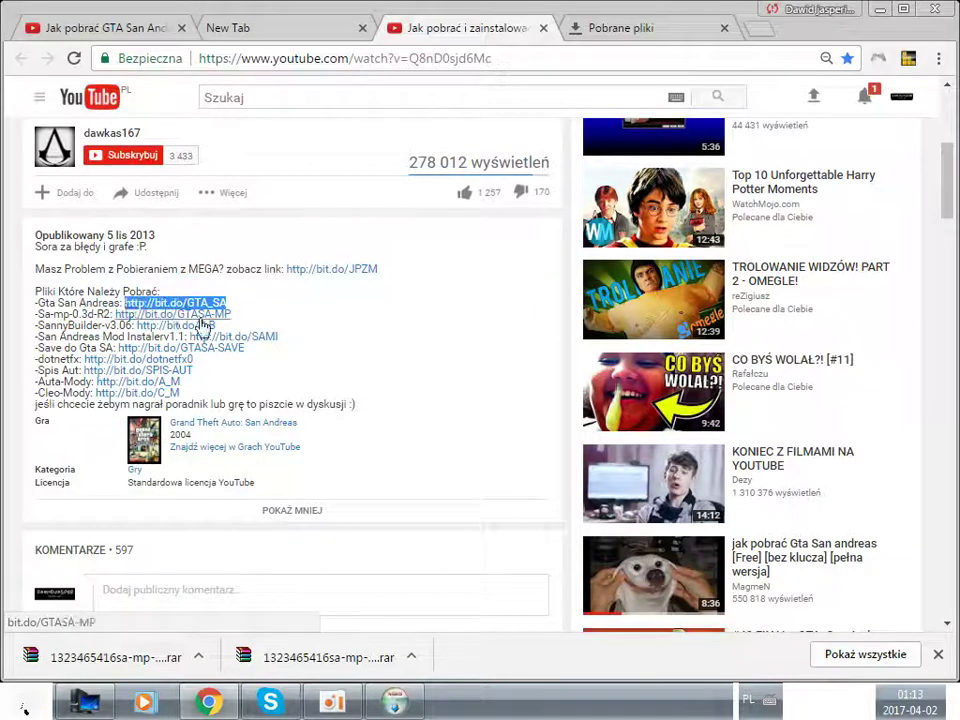
{"action": "left_click_drag", "start_coordinate": [233, 314], "coordinate": [117, 320]}
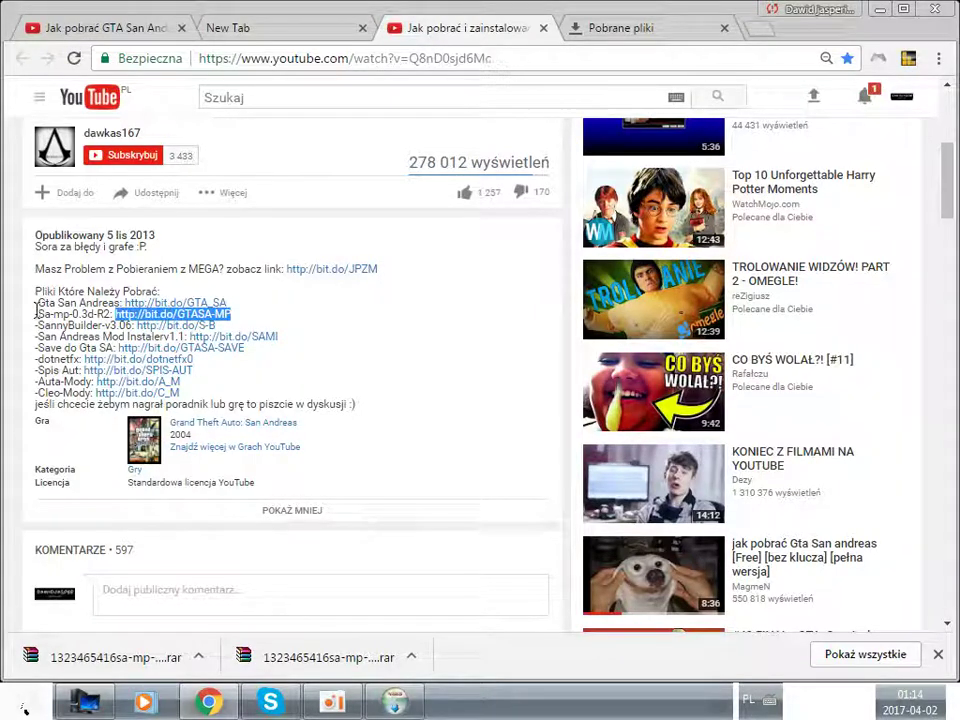
{"action": "left_click_drag", "start_coordinate": [37, 314], "coordinate": [108, 316]}
{"action": "right_click", "coordinate": [108, 316]}
{"action": "left_click", "coordinate": [135, 328]}
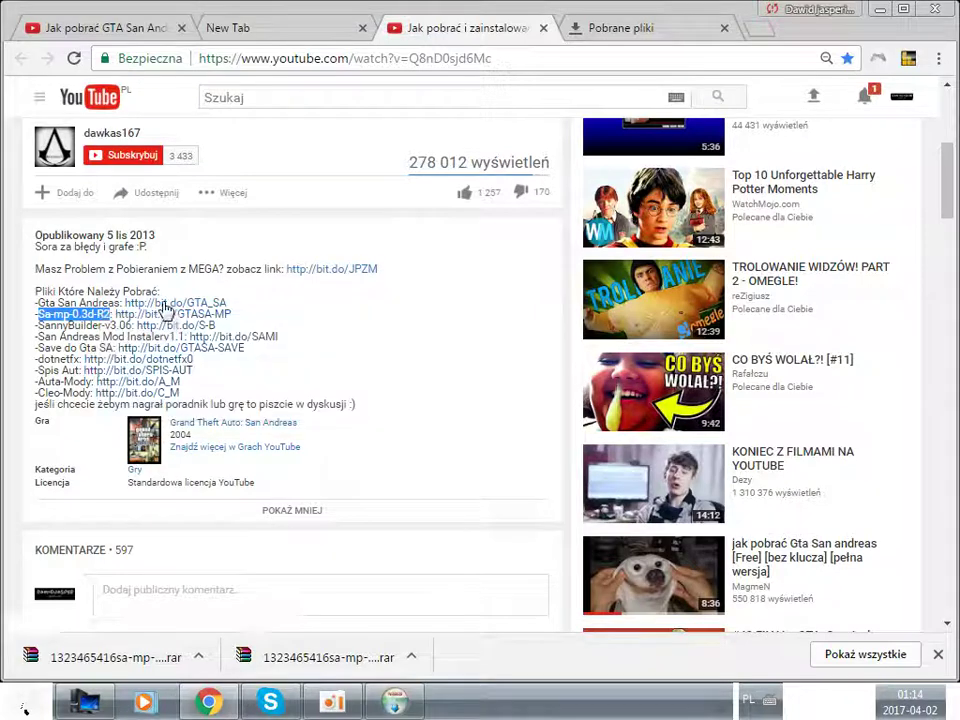
Open Google in a new tab and search for the copied name Sa-mp-0.3d-R2.
{"action": "left_click", "coordinate": [760, 30]}
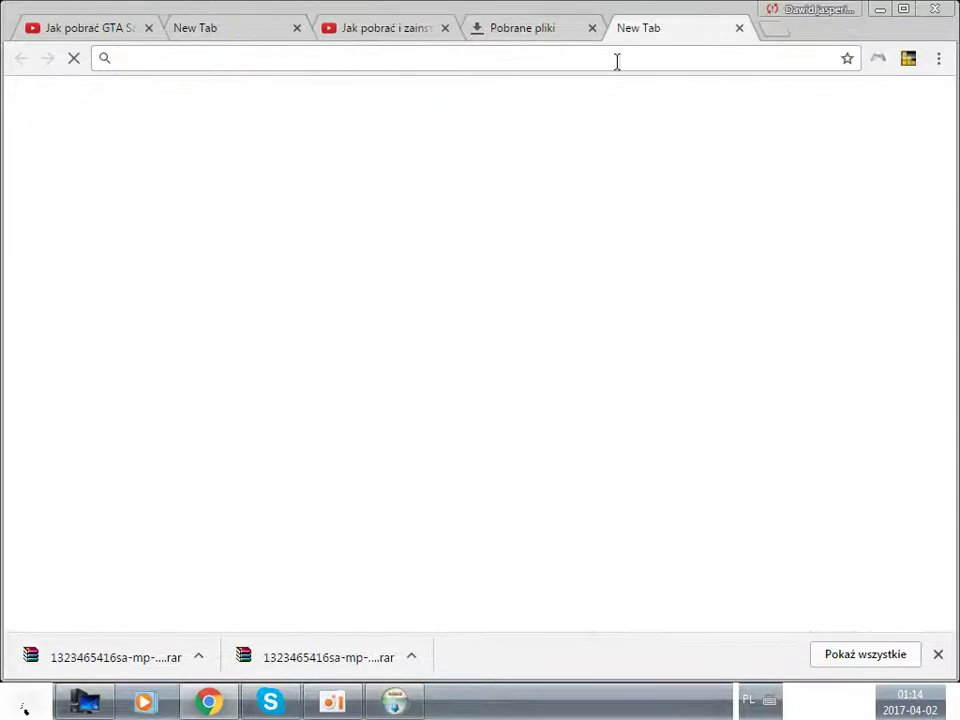
{"action": "type", "text": "g"}
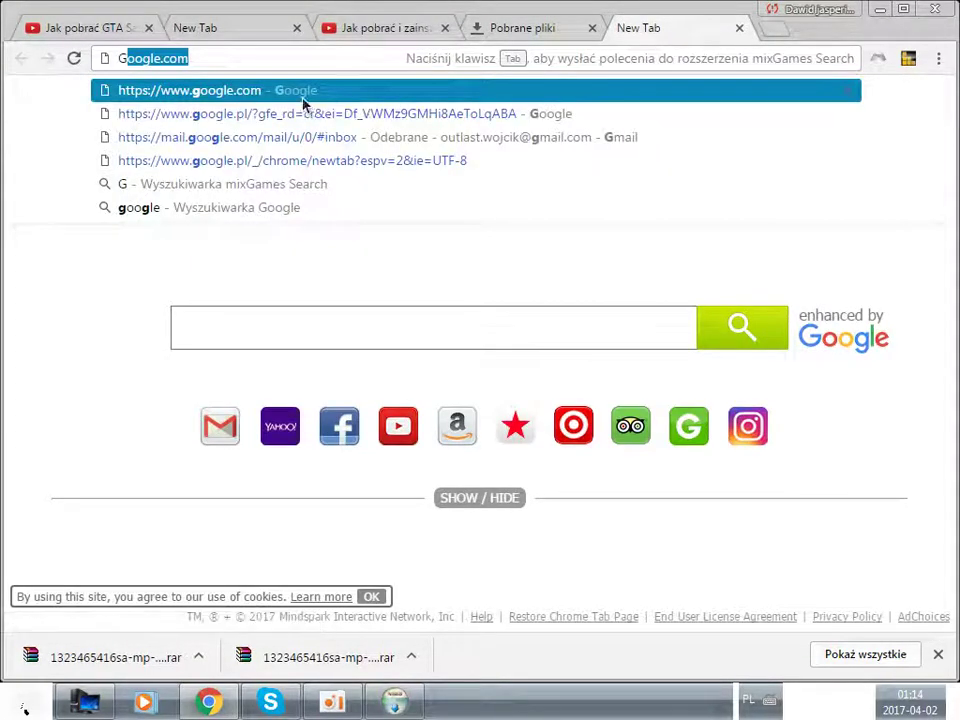
{"action": "key", "text": "Return"}
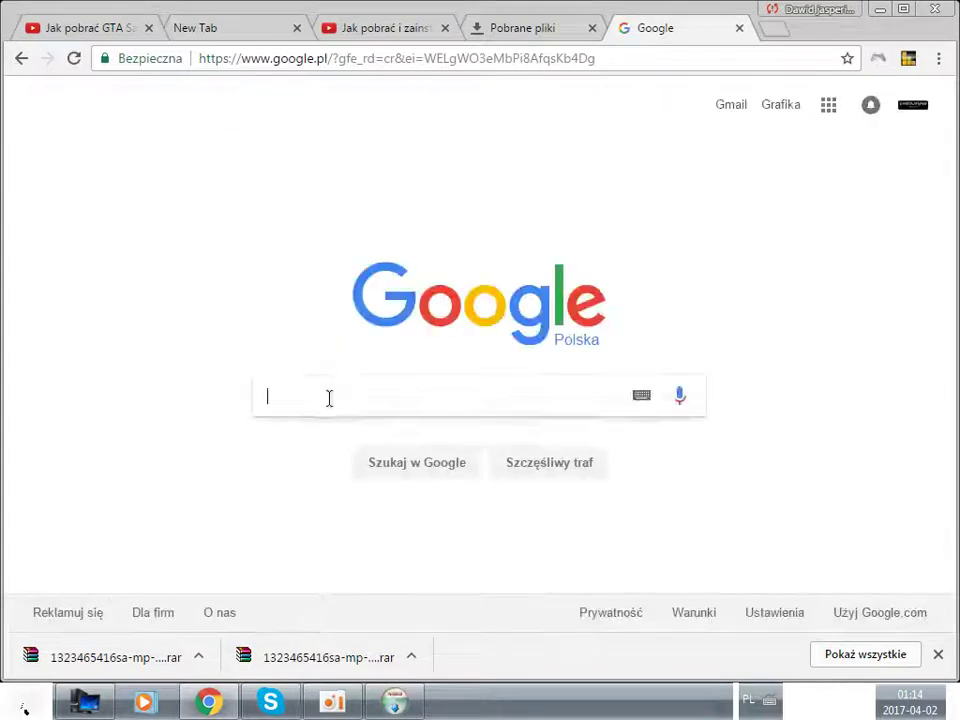
{"action": "right_click", "coordinate": [329, 397]}
{"action": "left_click", "coordinate": [376, 513]}
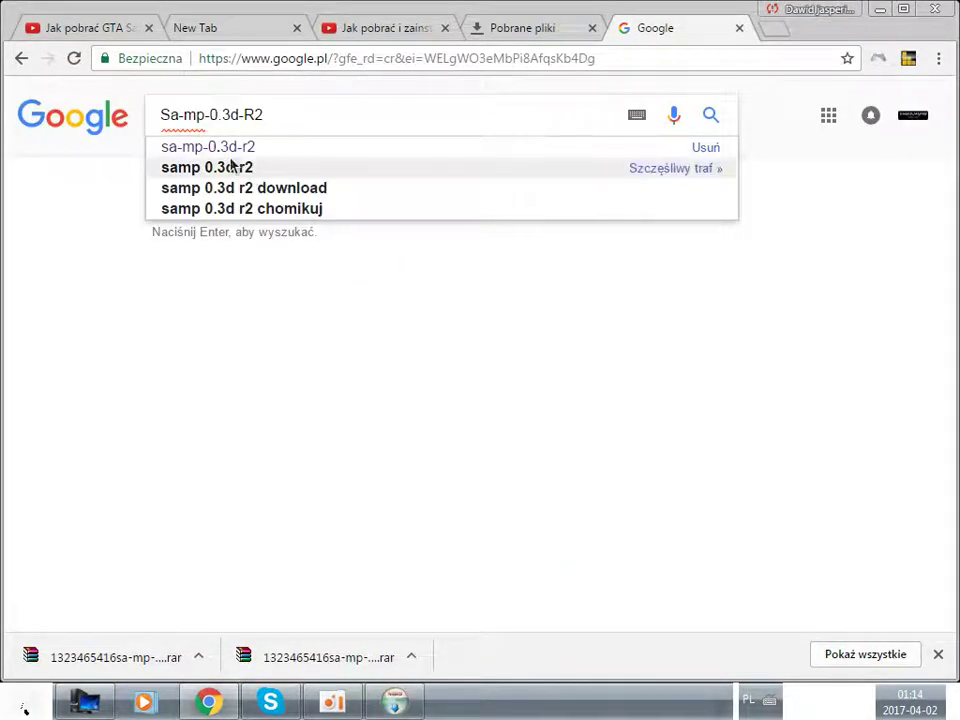
{"action": "key", "text": "Return"}
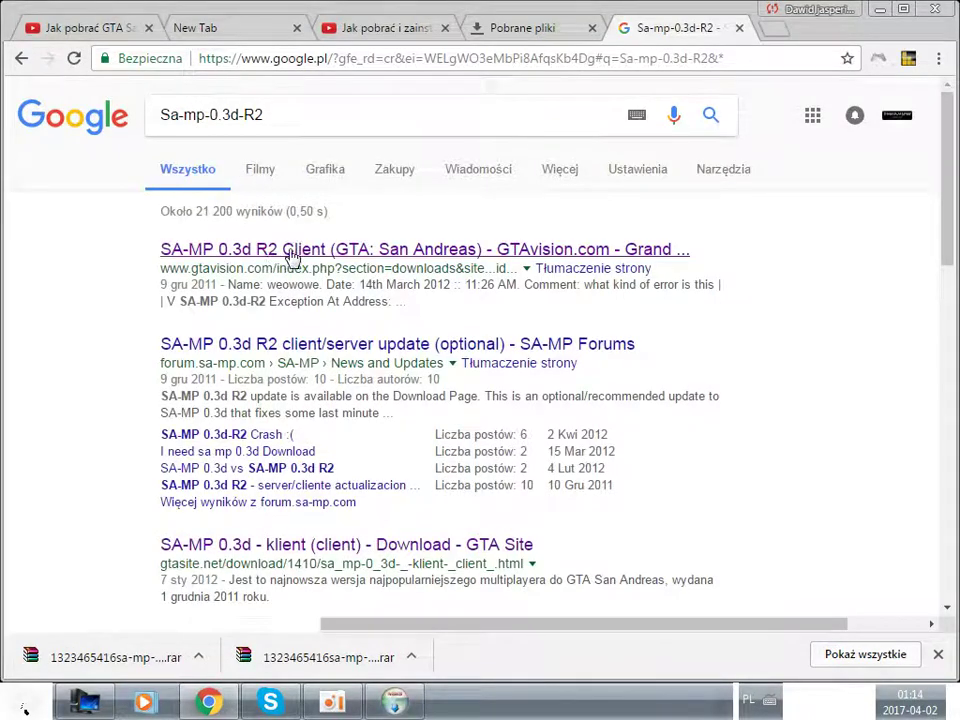
Open the GTAvision.com result for SA-MP 0.3d R2 Client and start downloading the client.
{"action": "left_click_drag", "start_coordinate": [696, 252], "coordinate": [200, 258]}
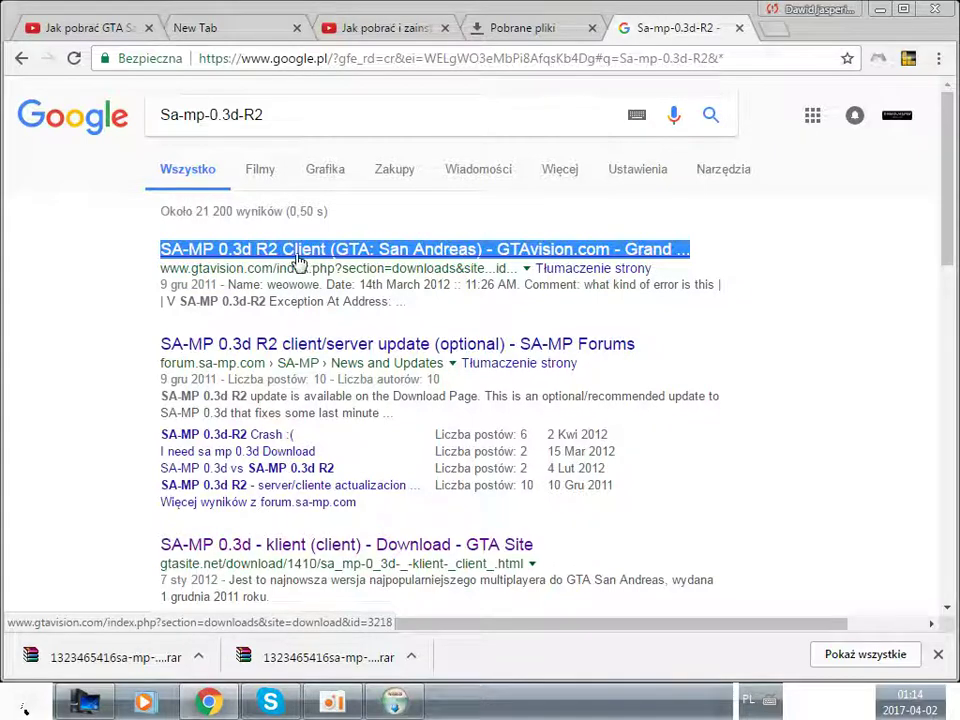
{"action": "left_click", "coordinate": [264, 256]}
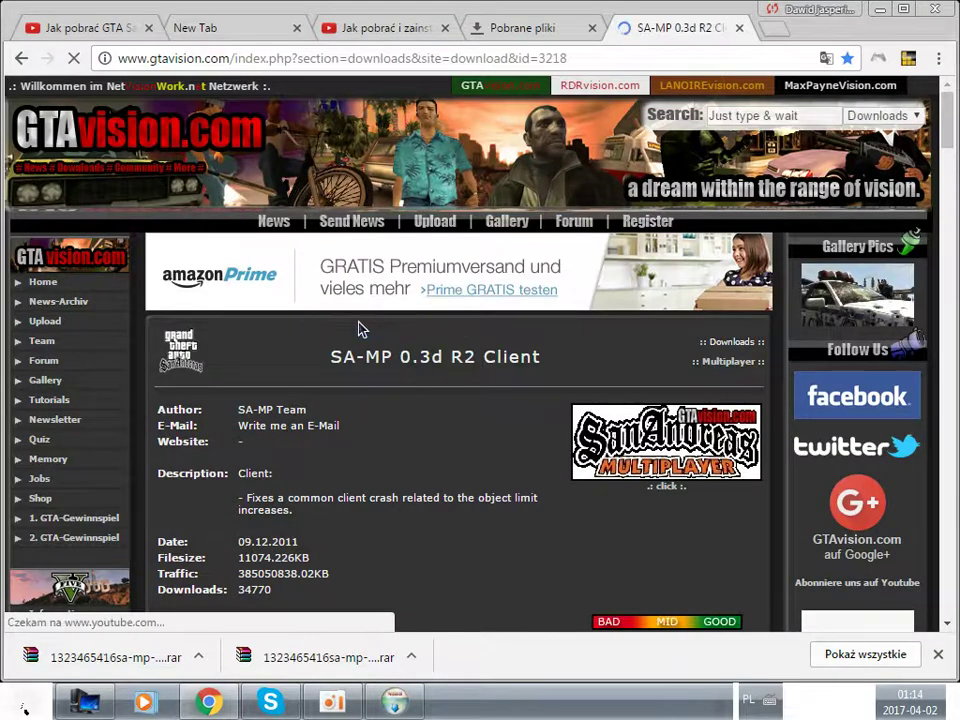
{"action": "scroll", "coordinate": [358, 328], "scroll_direction": "down", "scroll_amount": 3}
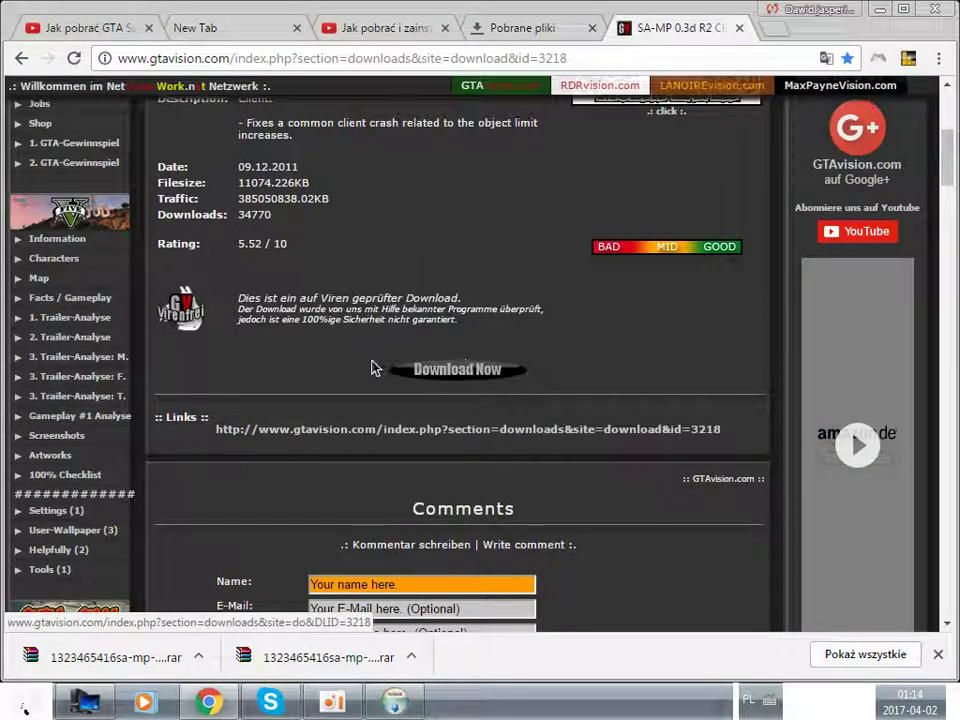
{"action": "left_click", "coordinate": [449, 371]}
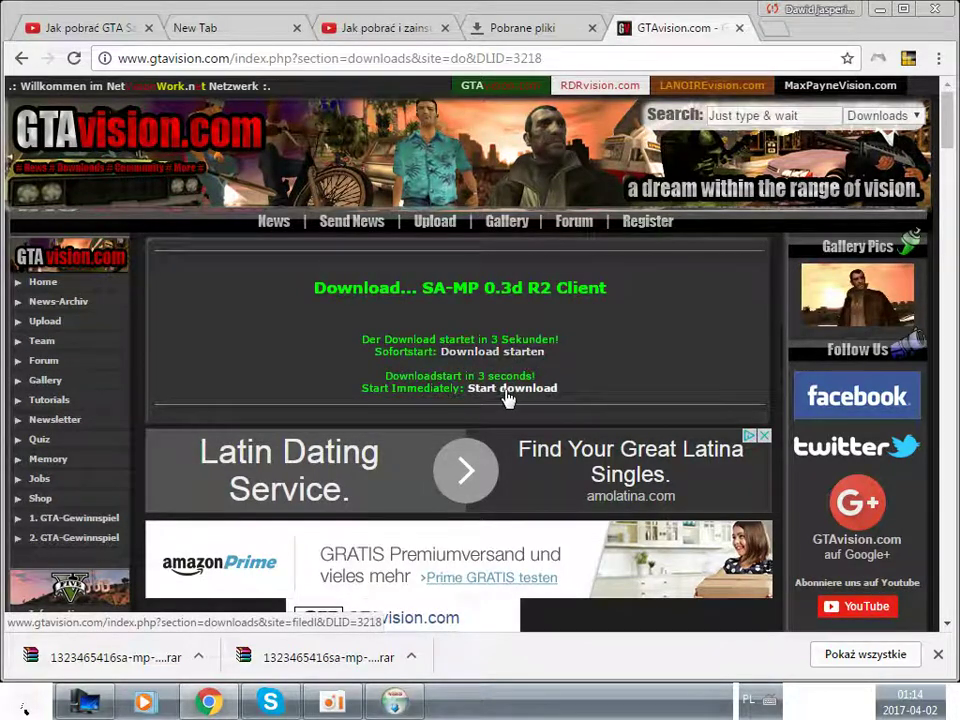
{"action": "left_click", "coordinate": [476, 363]}
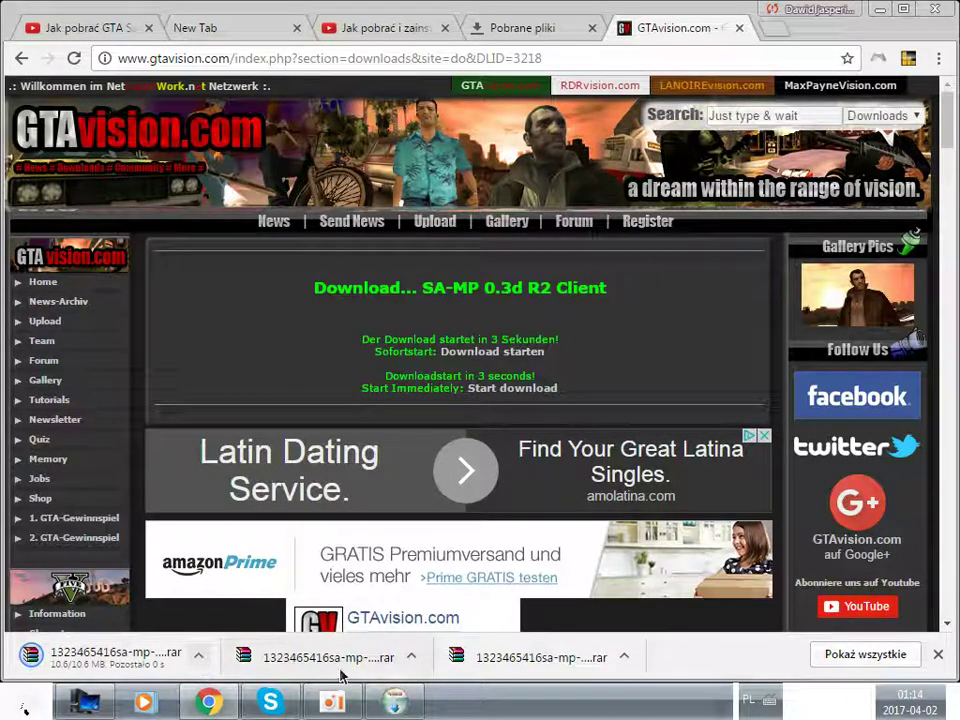
Close the already running SA-MP installer and cancel the newly started SA-MP archive download.
{"action": "left_click", "coordinate": [422, 697]}
{"action": "left_click", "coordinate": [555, 411]}
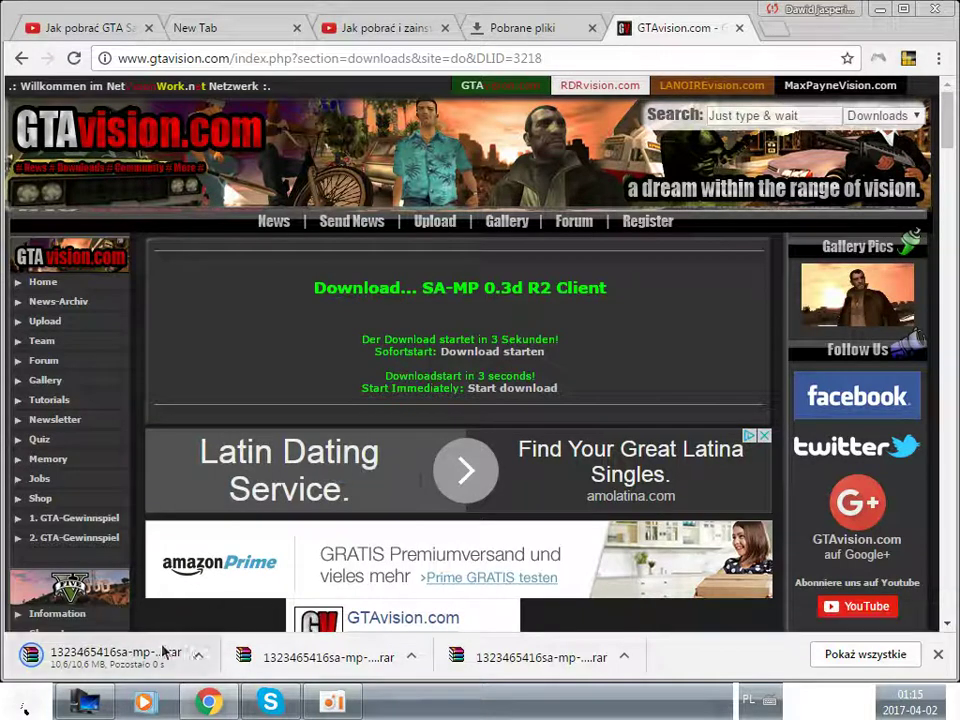
{"action": "left_click", "coordinate": [199, 656]}
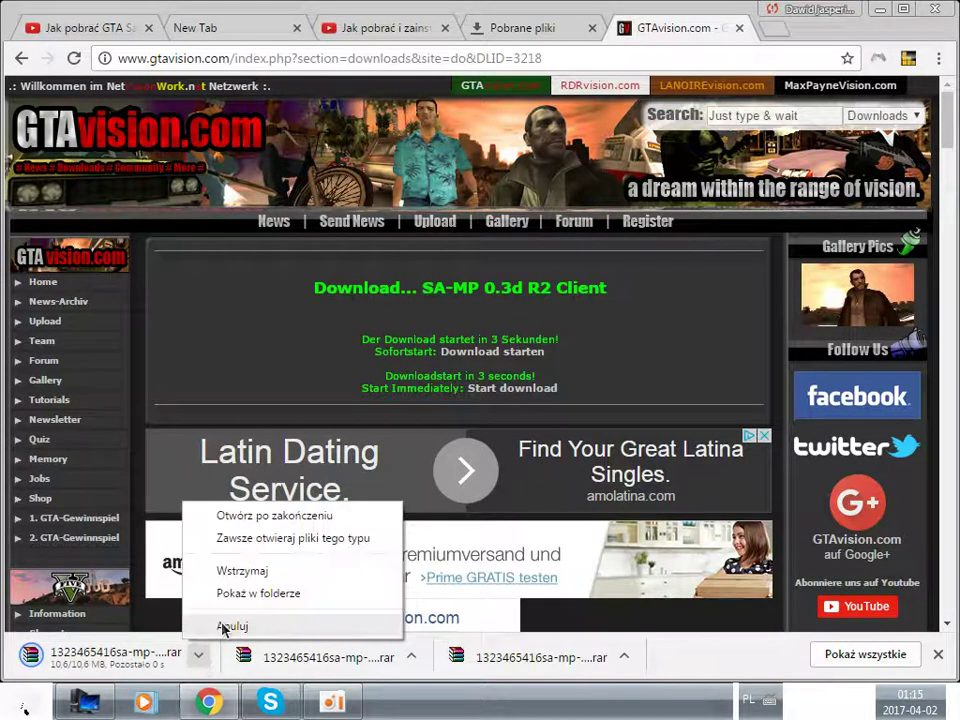
{"action": "left_click", "coordinate": [223, 627]}
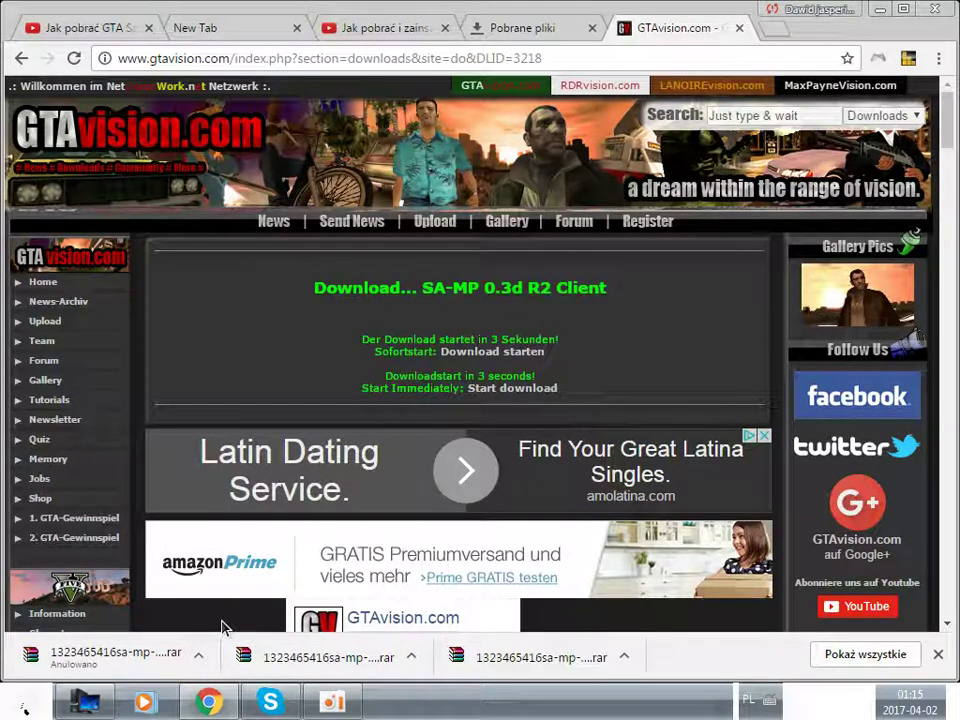
Open the MediaFire download page from the description of the "Jak pobrać GTA San Andreas? Pełna Wersja" video.
{"action": "key", "text": "ctrl+Tab"}
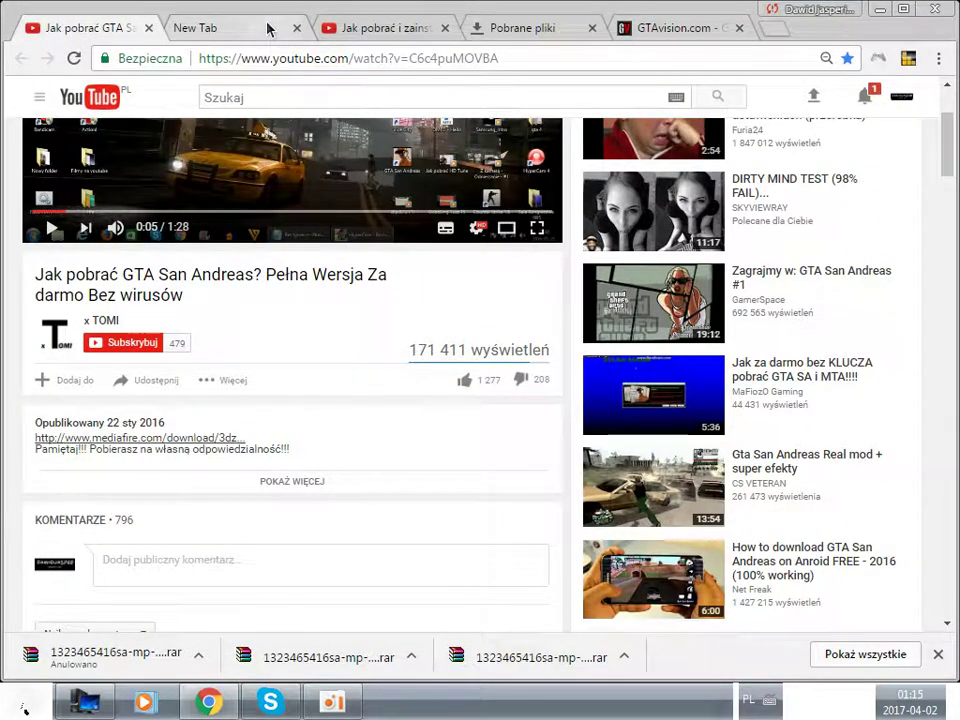
{"action": "scroll", "coordinate": [204, 261], "scroll_direction": "down", "scroll_amount": 2}
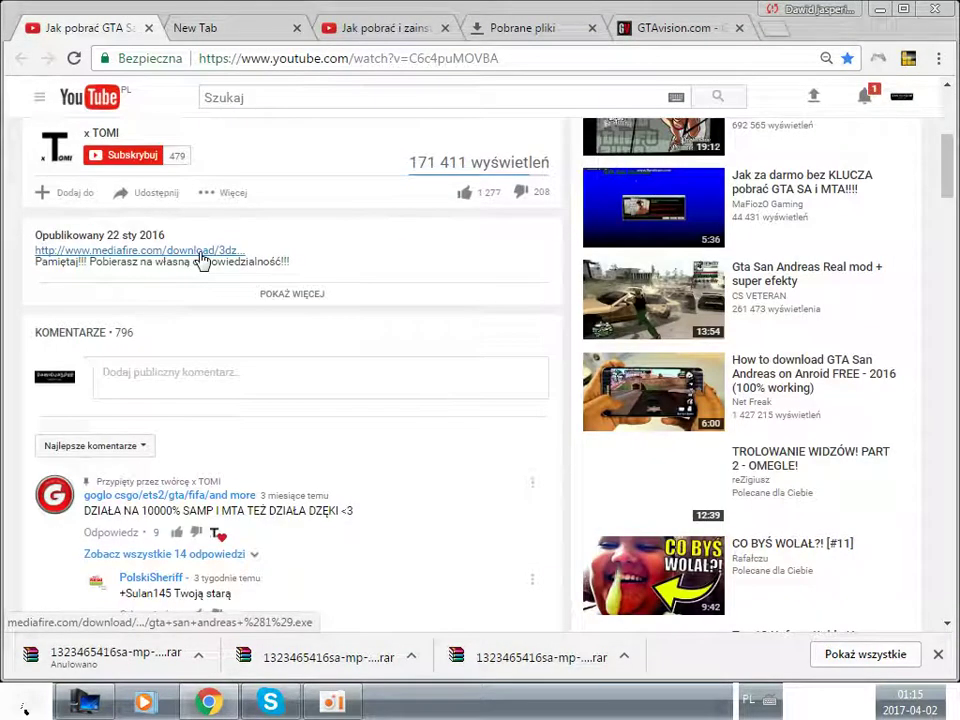
{"action": "left_click", "coordinate": [200, 256]}
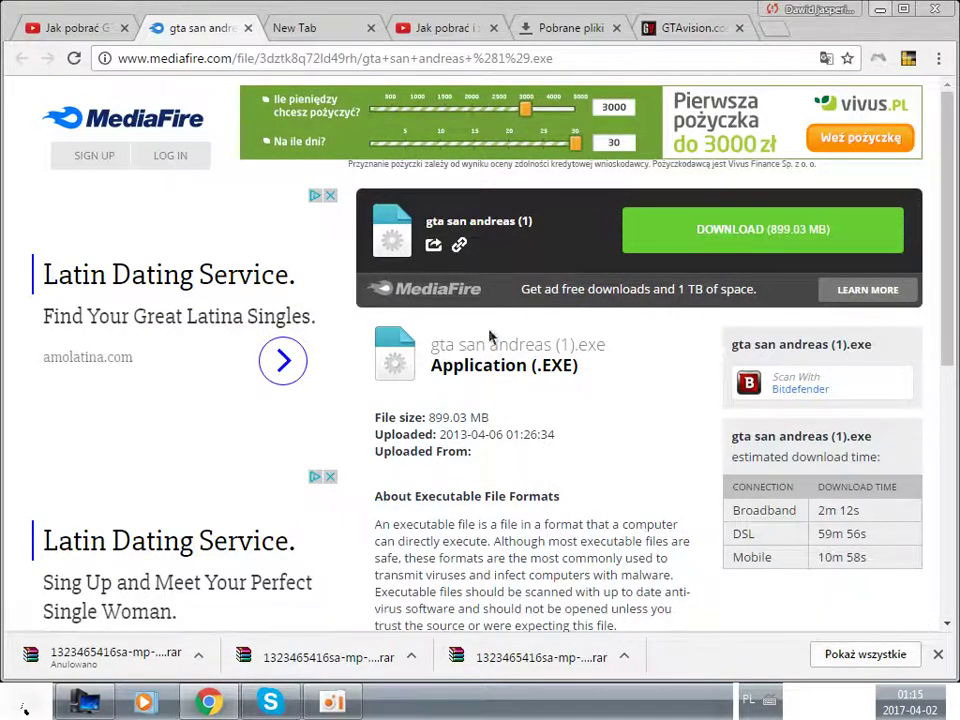
Minimize the browser, launch the "gta san andreas (1) (1)" installer from the desktop and advance to its installation folder page.
{"action": "left_click", "coordinate": [881, 10]}
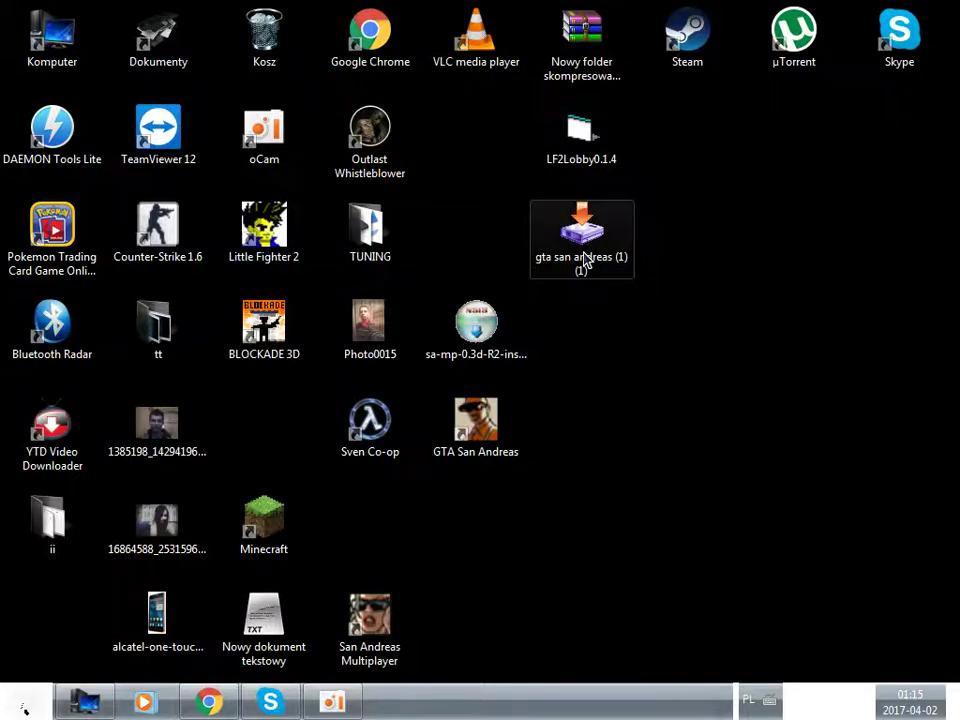
{"action": "double_click", "coordinate": [586, 260]}
{"action": "left_click", "coordinate": [523, 360]}
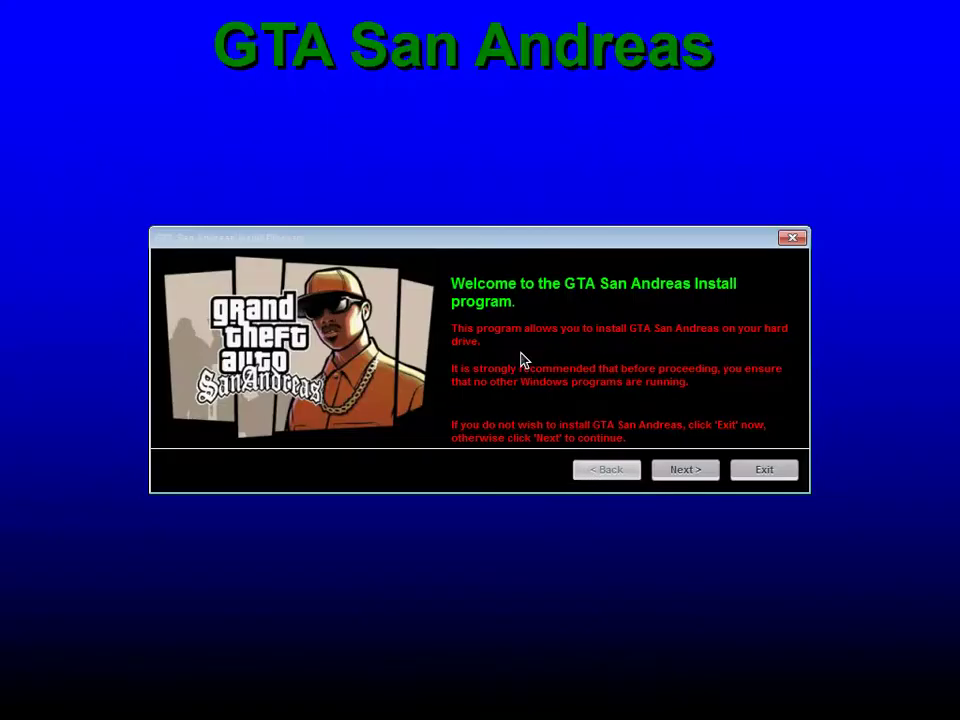
{"action": "left_click", "coordinate": [675, 470]}
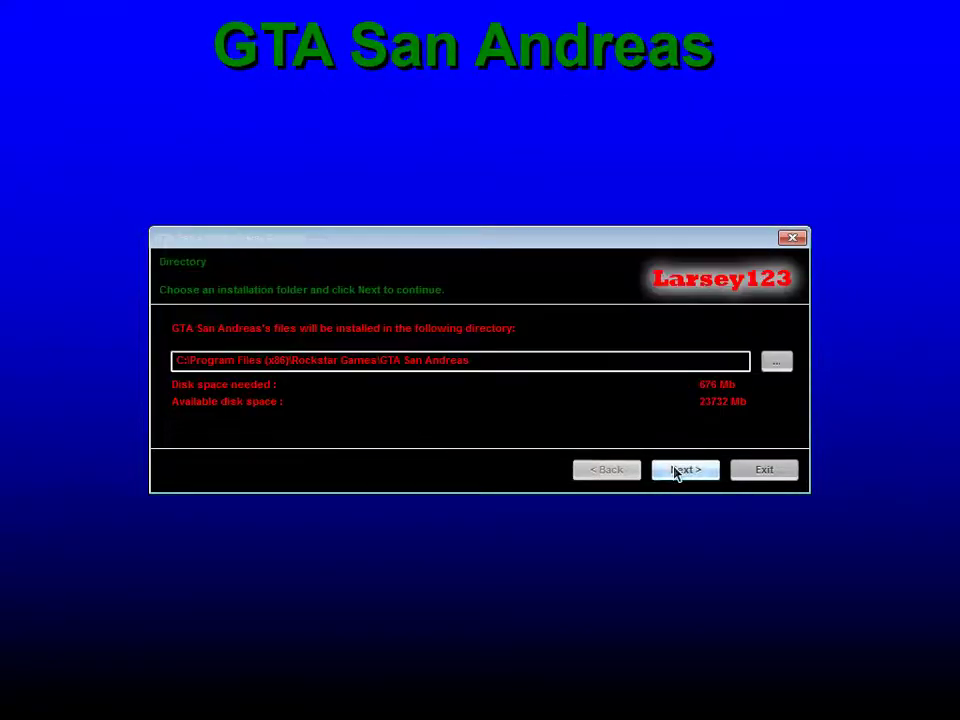
Browse the drives offered for the GTA San Andreas installation folder, then cancel the folder selection.
{"action": "left_click", "coordinate": [775, 364]}
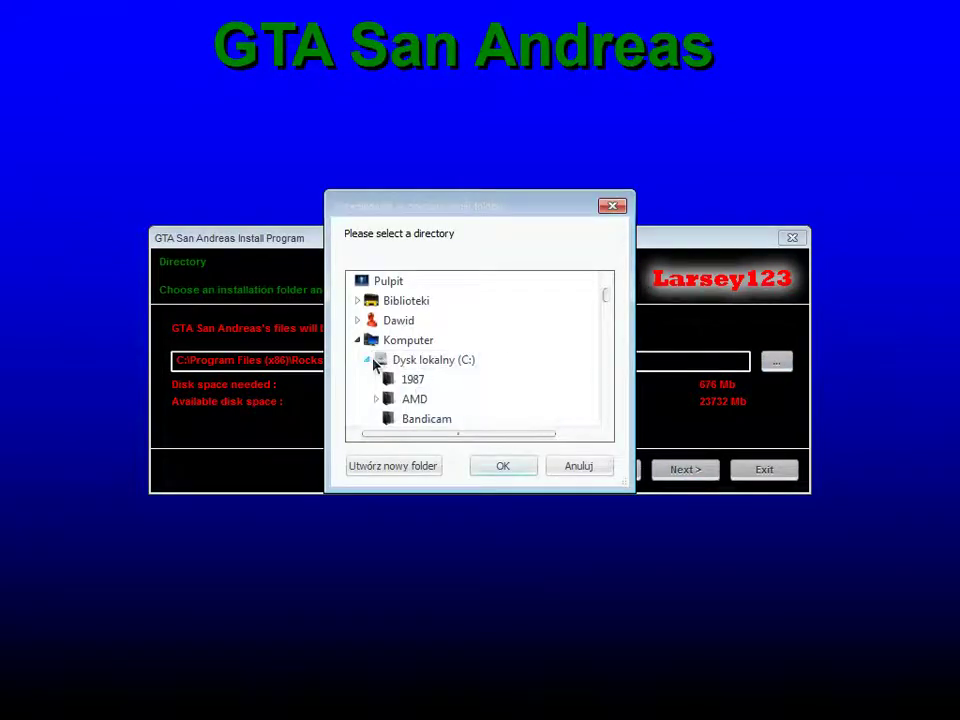
{"action": "left_click", "coordinate": [370, 362]}
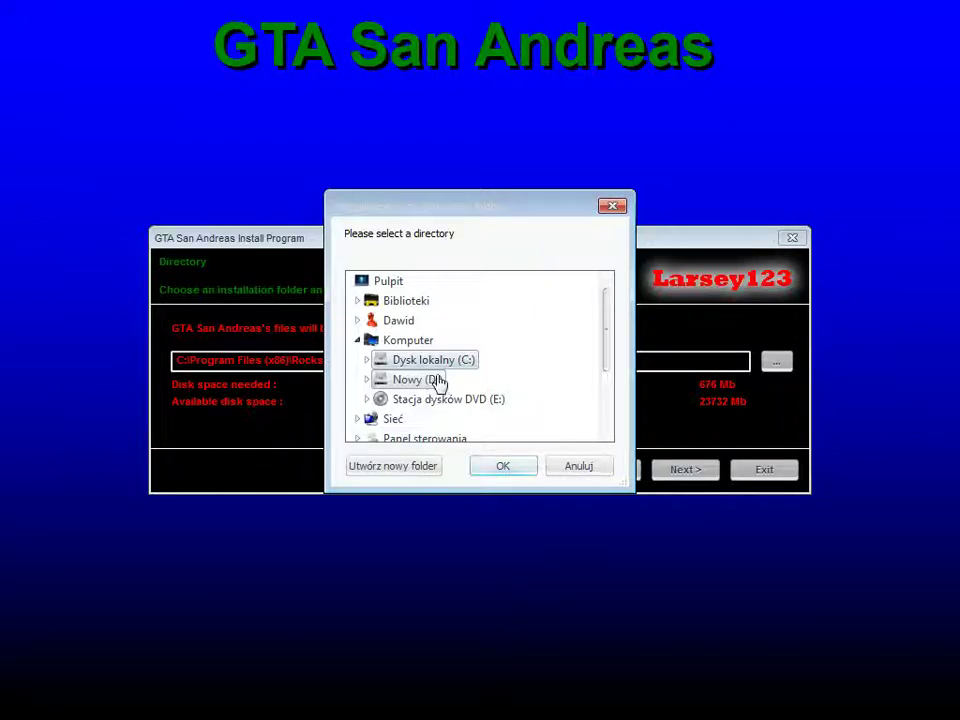
{"action": "left_click", "coordinate": [560, 466]}
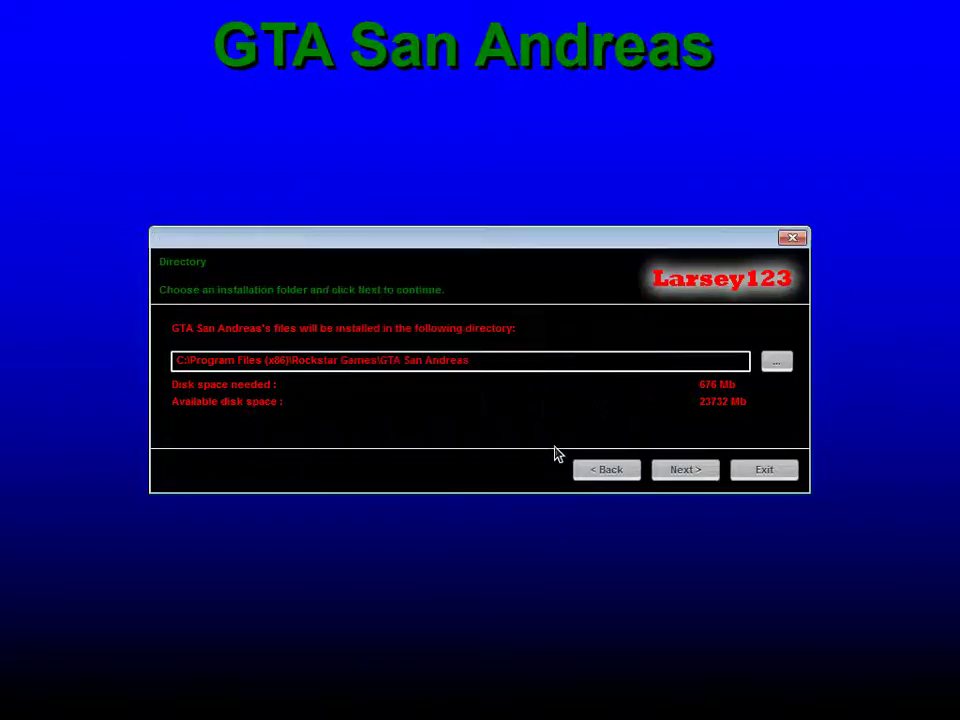
Exit the GTA San Andreas installer without installing the game.
{"action": "left_click", "coordinate": [757, 471]}
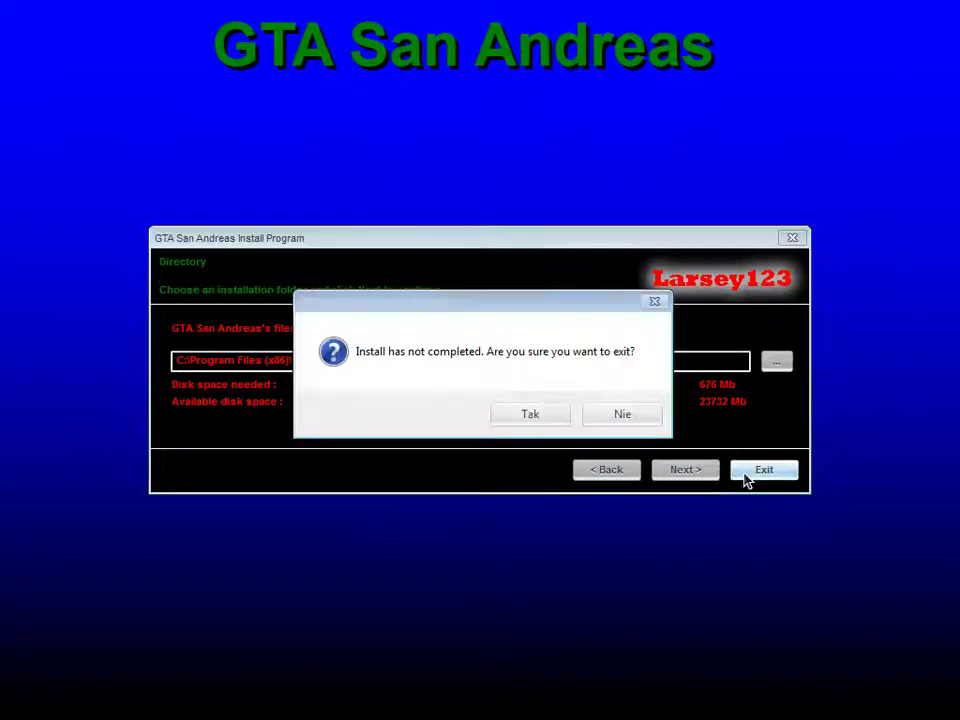
{"action": "left_click", "coordinate": [531, 419]}
{"action": "left_click", "coordinate": [617, 411]}
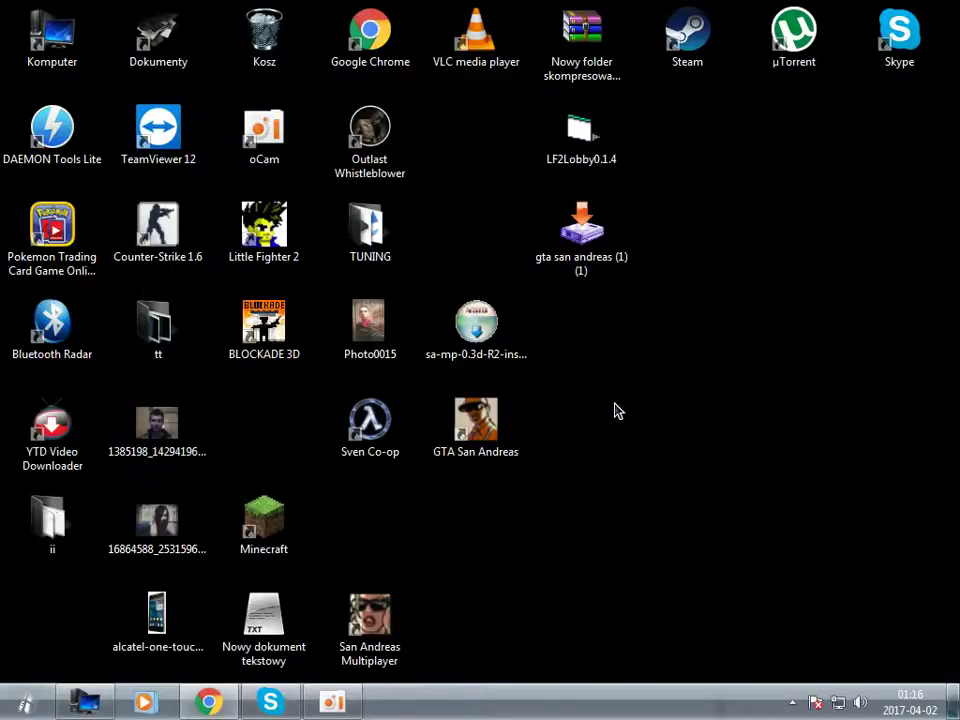
Launch the sa-mp-0.3d-R2 installer from the desktop, accept its license agreement and advance to the install location page.
{"action": "left_click", "coordinate": [484, 333]}
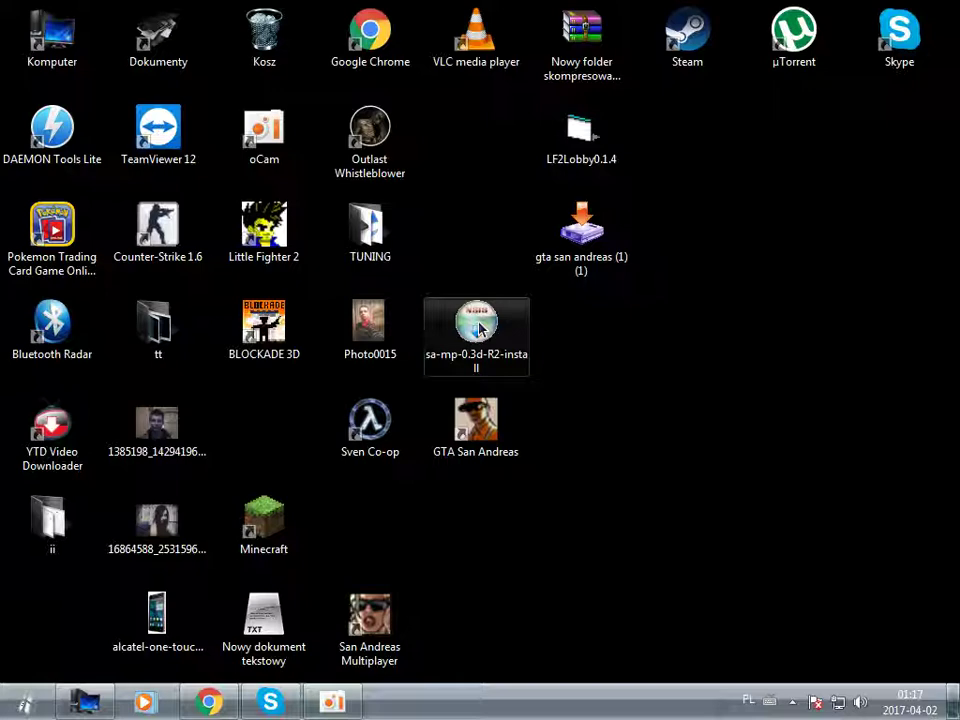
{"action": "double_click", "coordinate": [481, 328]}
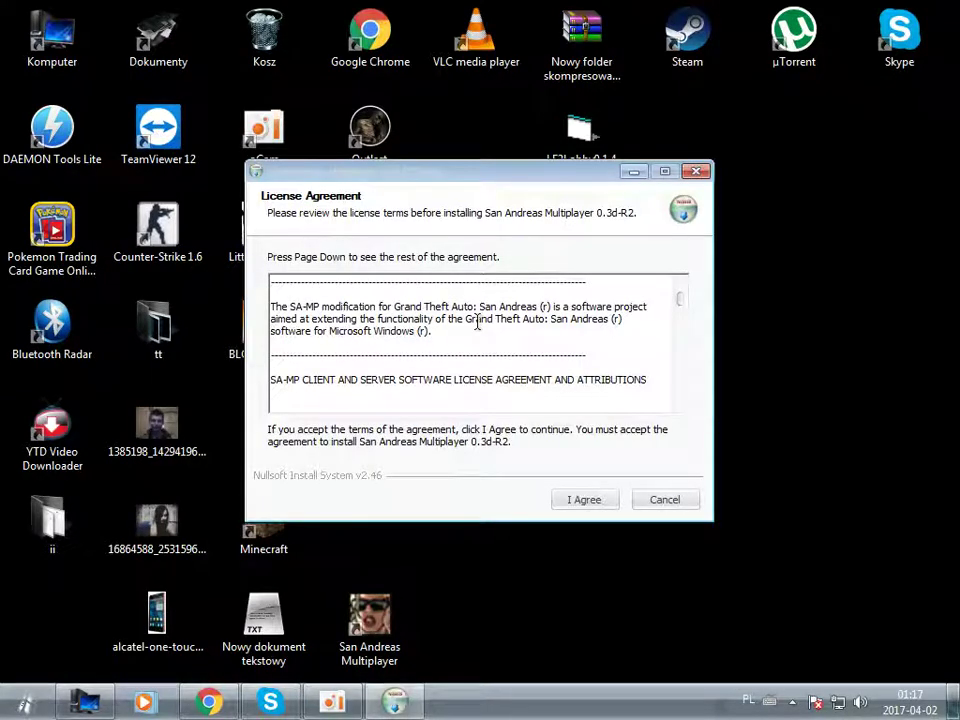
{"action": "left_click_drag", "start_coordinate": [585, 176], "coordinate": [634, 162]}
{"action": "left_click", "coordinate": [615, 489]}
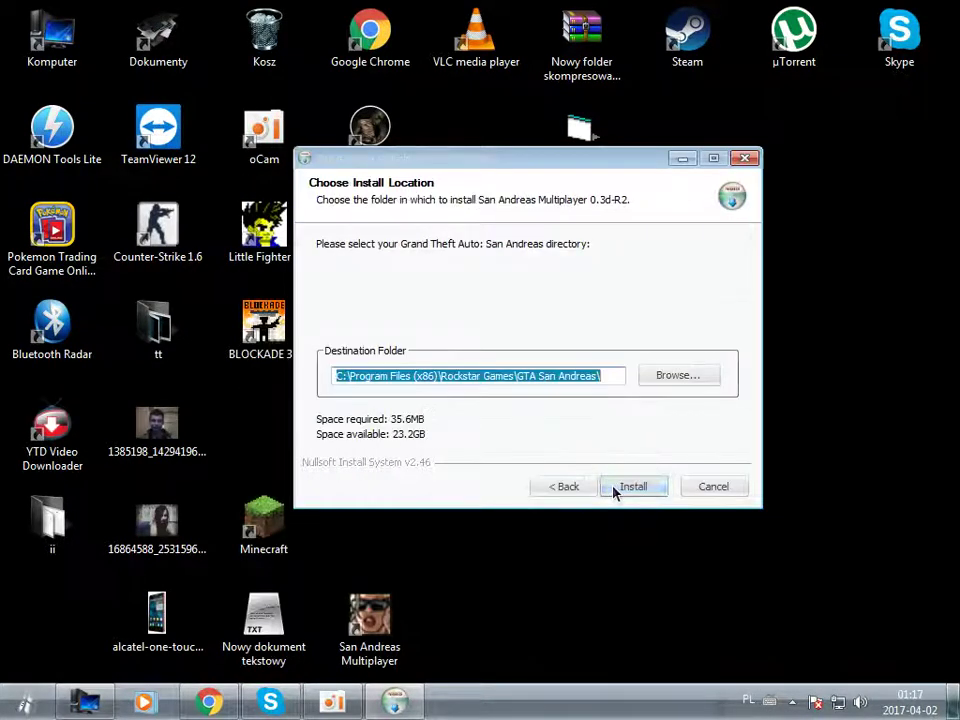
Remove the trailing backslash from the destination folder path and briefly highlight its "GTA San Andreas" part.
{"action": "left_click", "coordinate": [617, 374]}
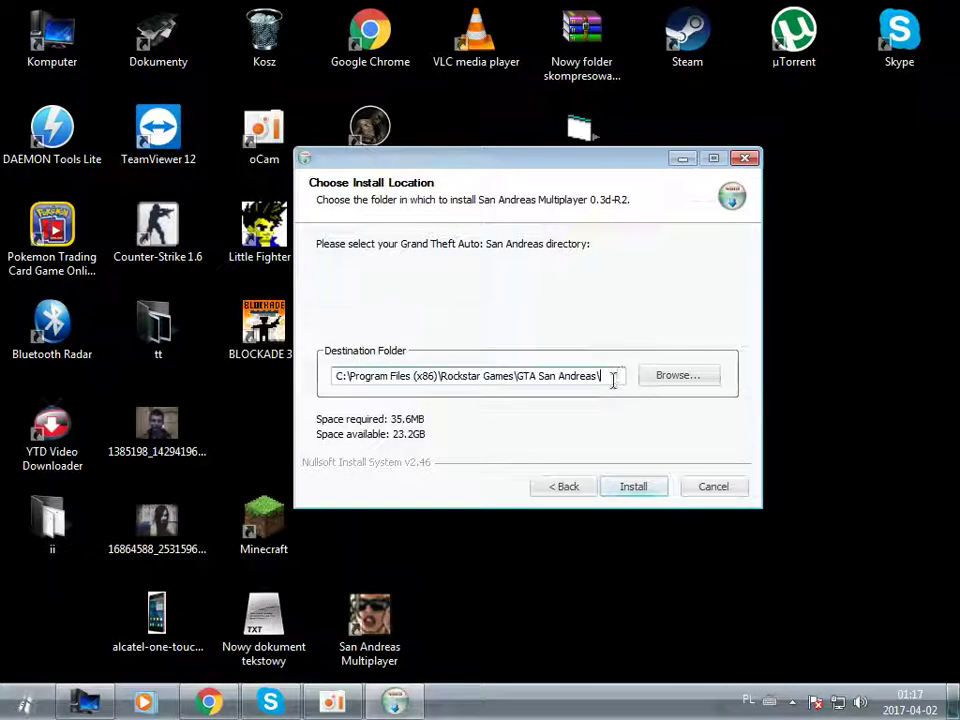
{"action": "key", "text": "BackSpace"}
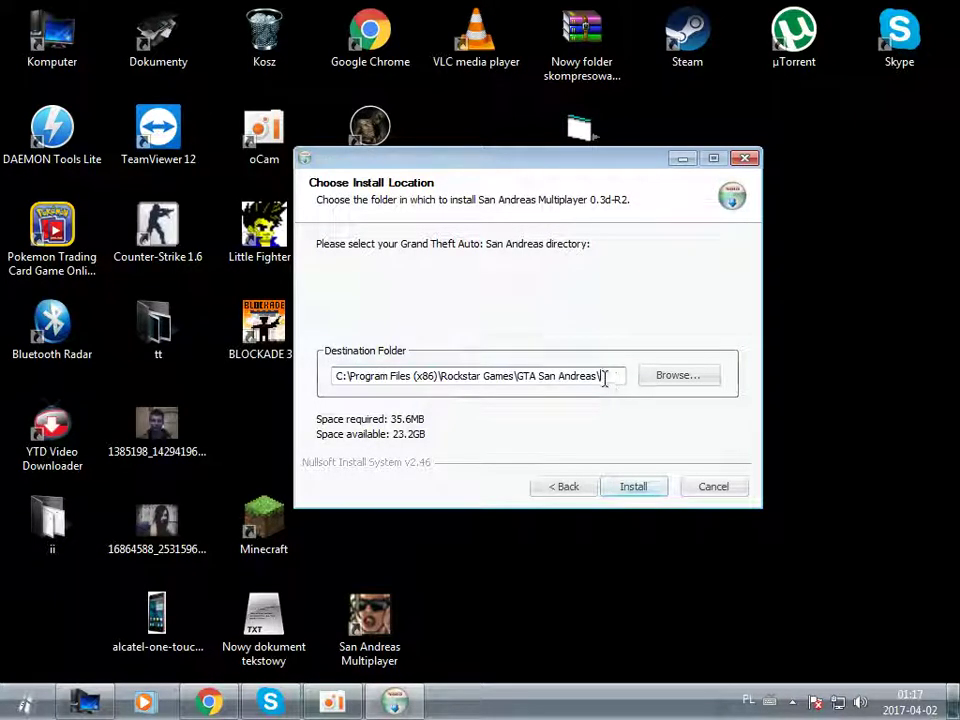
{"action": "left_click_drag", "start_coordinate": [605, 376], "coordinate": [531, 378]}
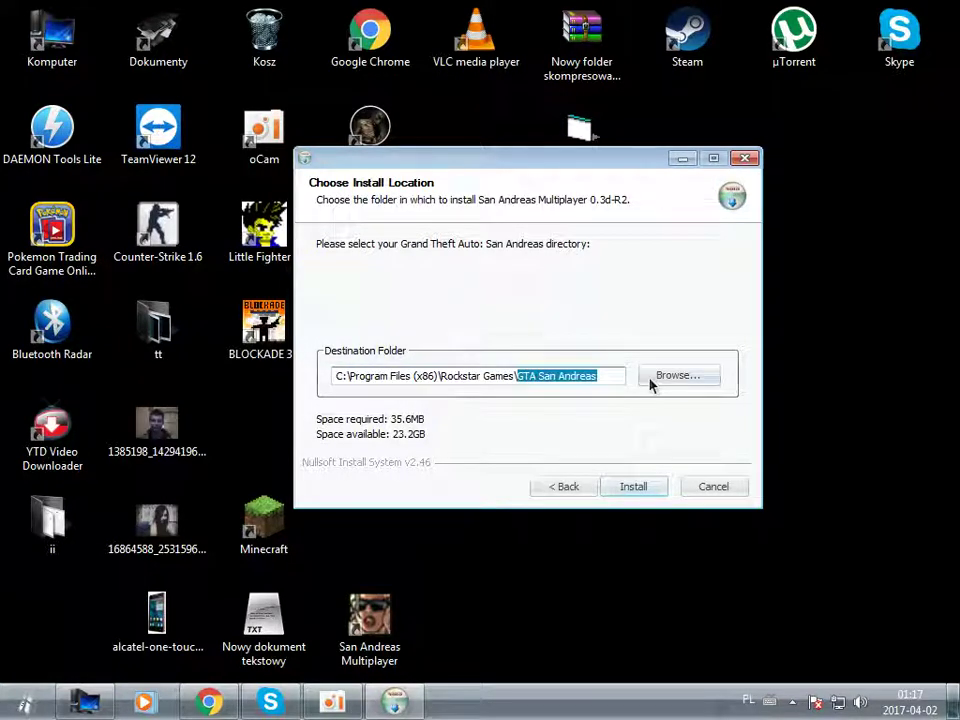
{"action": "left_click", "coordinate": [619, 379]}
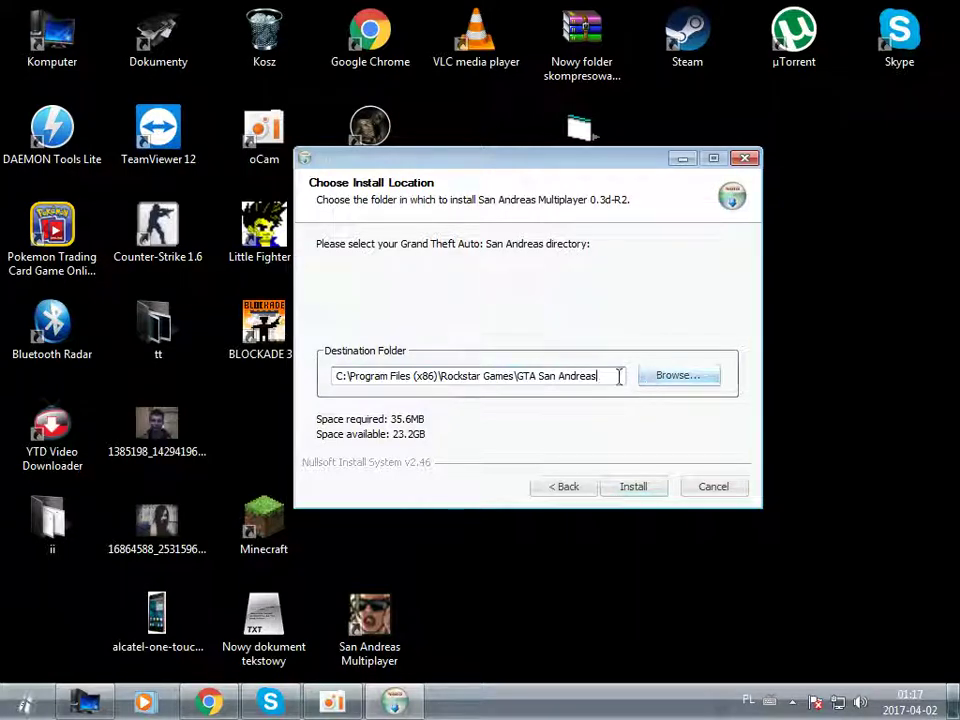
Open the destination folder browser and quit the second San Andreas Multiplayer 0.3d-R2 Setup window still on its license page.
{"action": "left_click", "coordinate": [660, 379]}
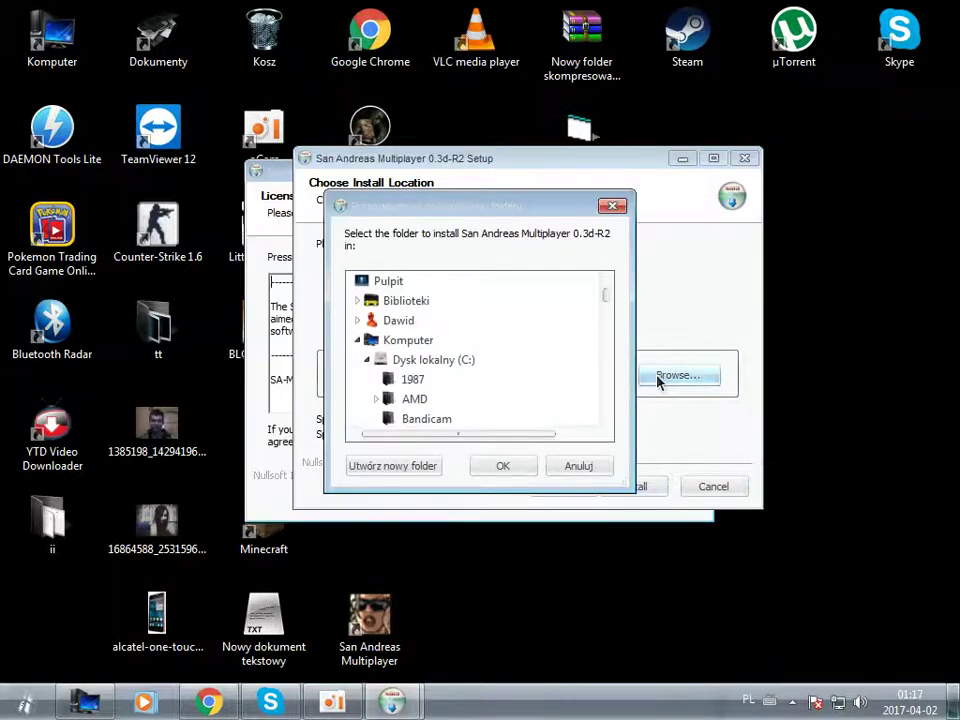
{"action": "left_click", "coordinate": [298, 261]}
{"action": "left_click", "coordinate": [697, 172]}
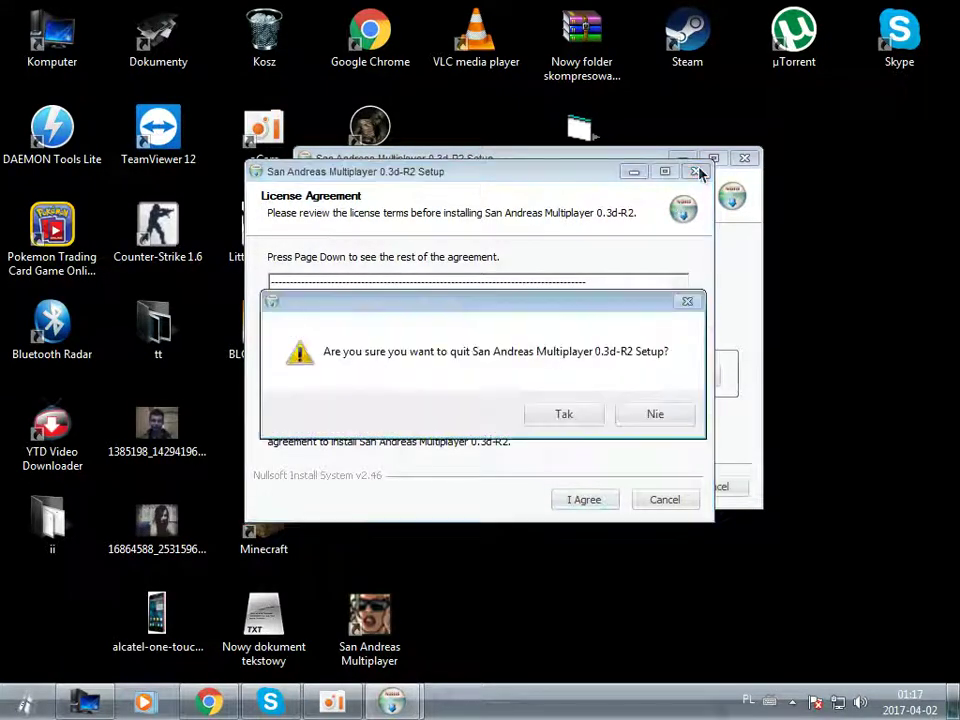
{"action": "left_click", "coordinate": [564, 414]}
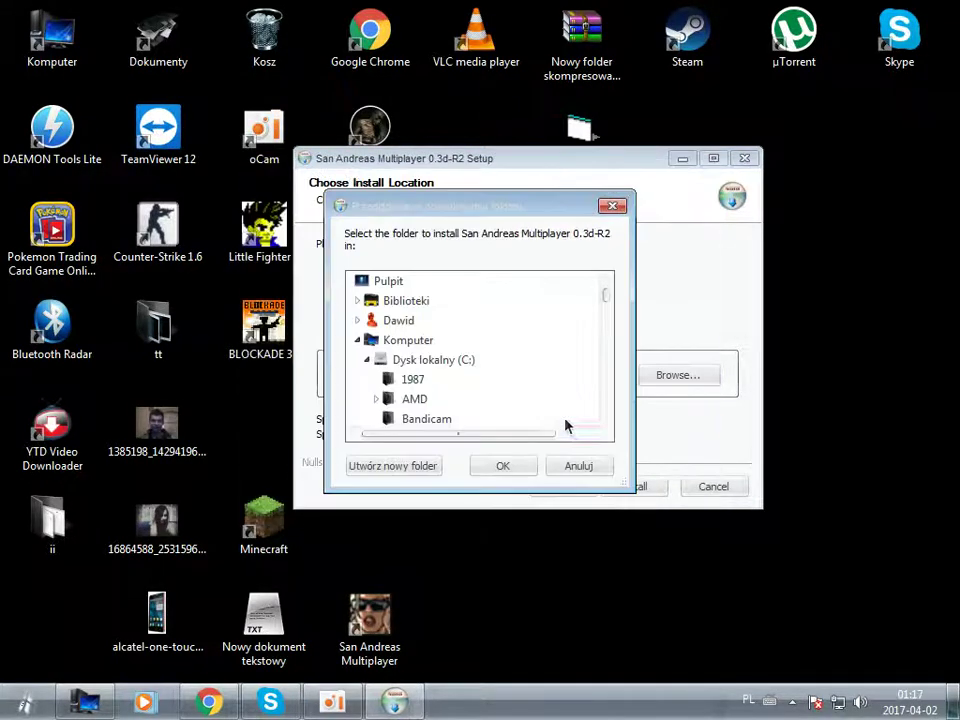
Select the GTA XD folder on drive D: as the install destination, then quit the San Andreas Multiplayer setup without installing.
{"action": "left_click", "coordinate": [366, 360]}
{"action": "double_click", "coordinate": [416, 381]}
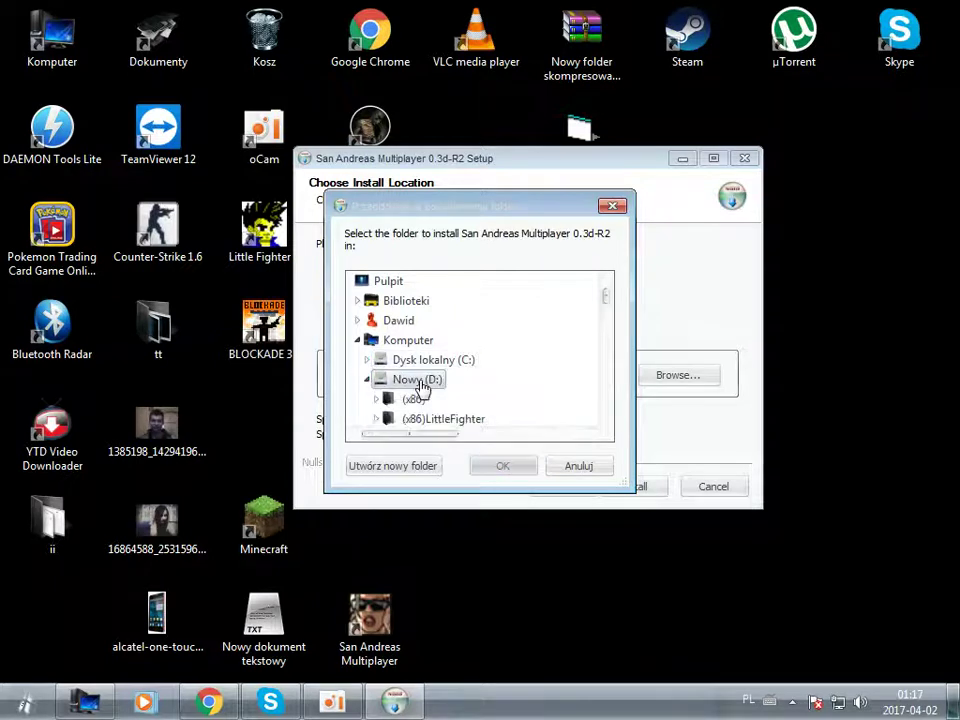
{"action": "scroll", "coordinate": [422, 392], "scroll_direction": "down", "scroll_amount": 2}
{"action": "scroll", "coordinate": [424, 398], "scroll_direction": "down", "scroll_amount": 1}
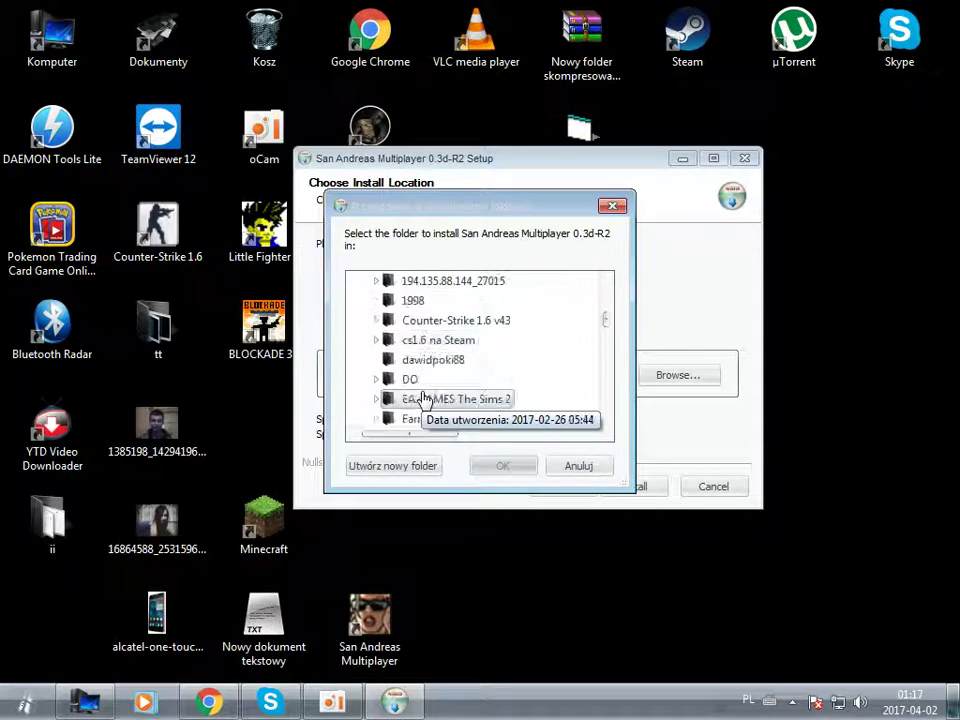
{"action": "scroll", "coordinate": [424, 398], "scroll_direction": "down", "scroll_amount": 1}
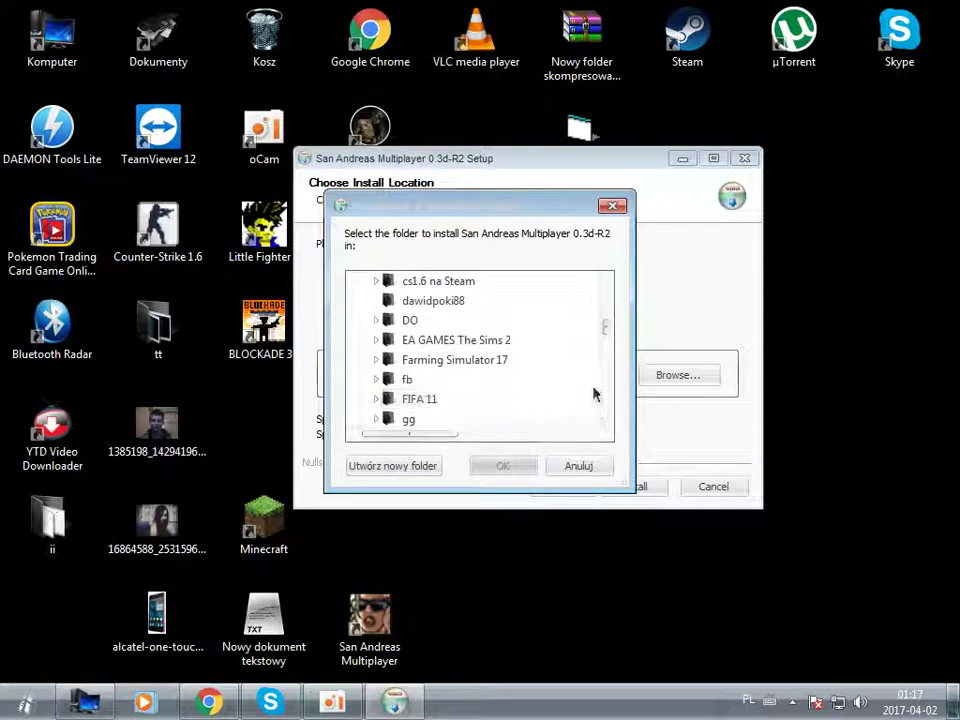
{"action": "left_click_drag", "start_coordinate": [606, 326], "coordinate": [609, 341]}
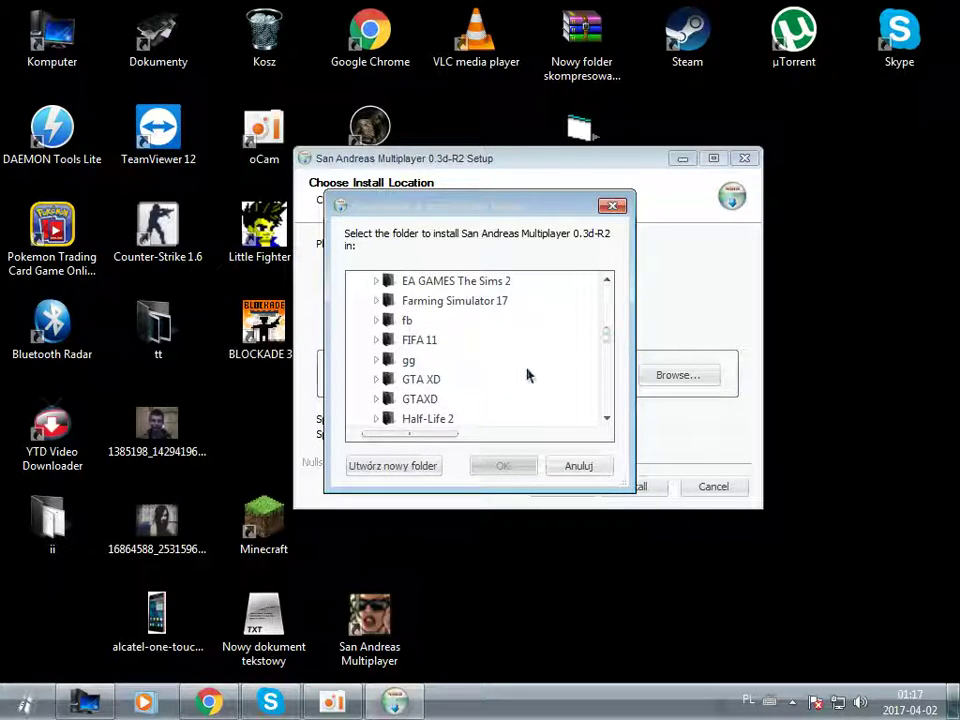
{"action": "left_click", "coordinate": [437, 384]}
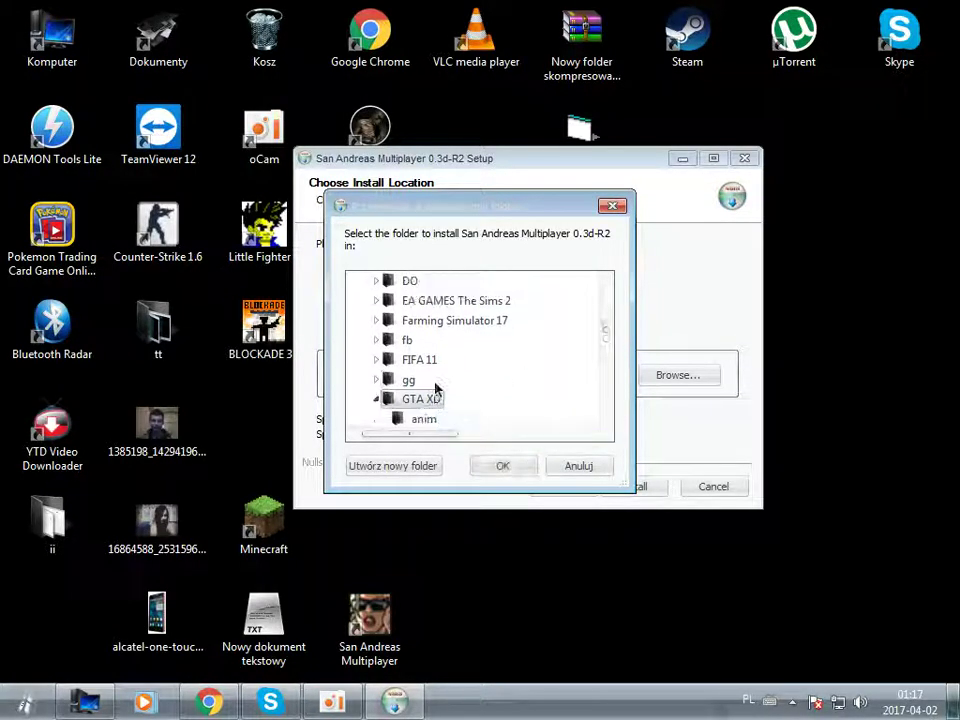
{"action": "left_click", "coordinate": [497, 467]}
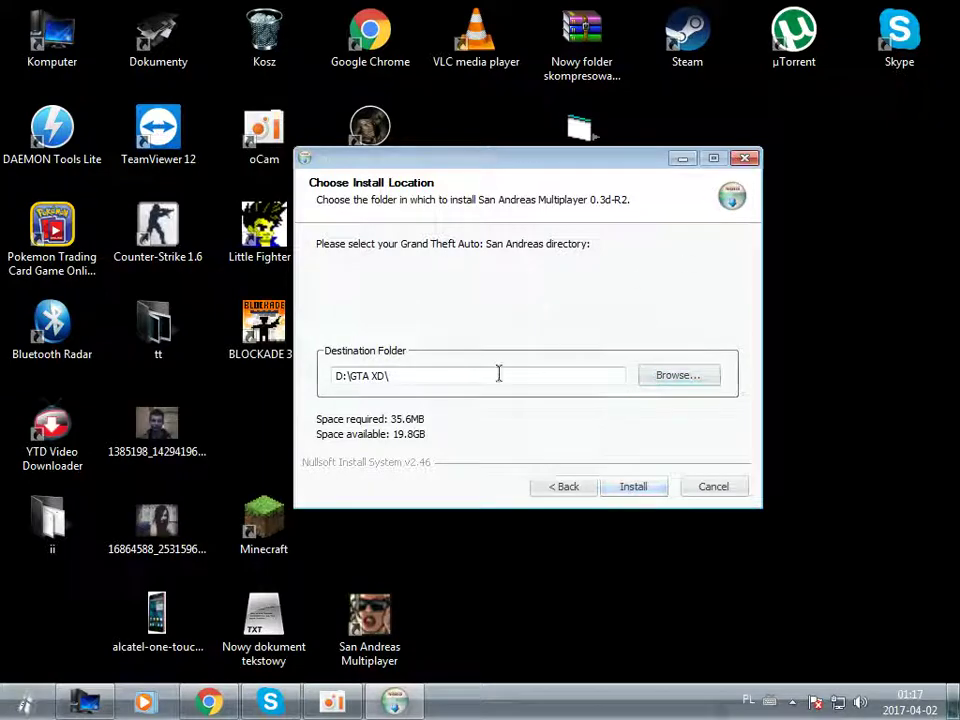
{"action": "left_click", "coordinate": [745, 159]}
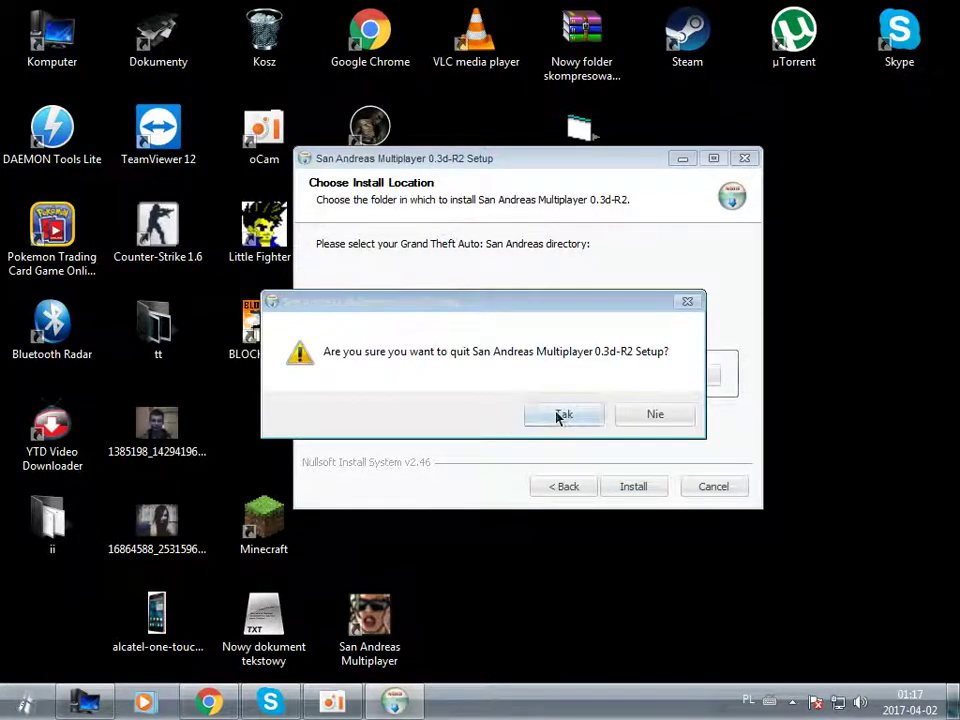
{"action": "left_click", "coordinate": [559, 414]}
Find the San Andreas Multiplayer folder in the list of all programs and expand it, then close the list.
{"action": "left_click", "coordinate": [22, 703]}
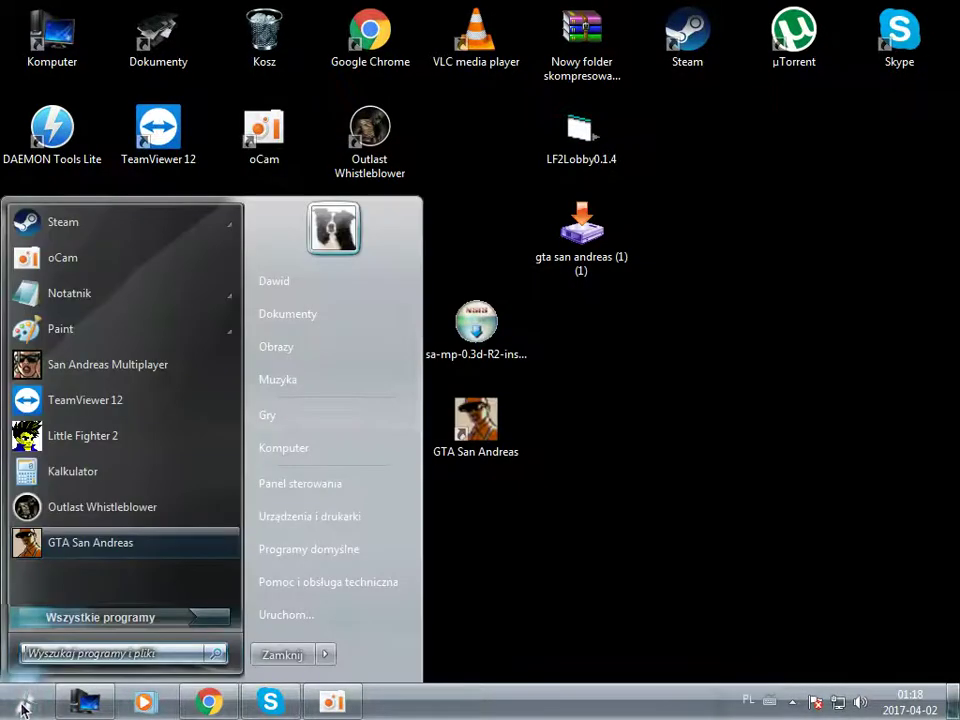
{"action": "left_click", "coordinate": [76, 622]}
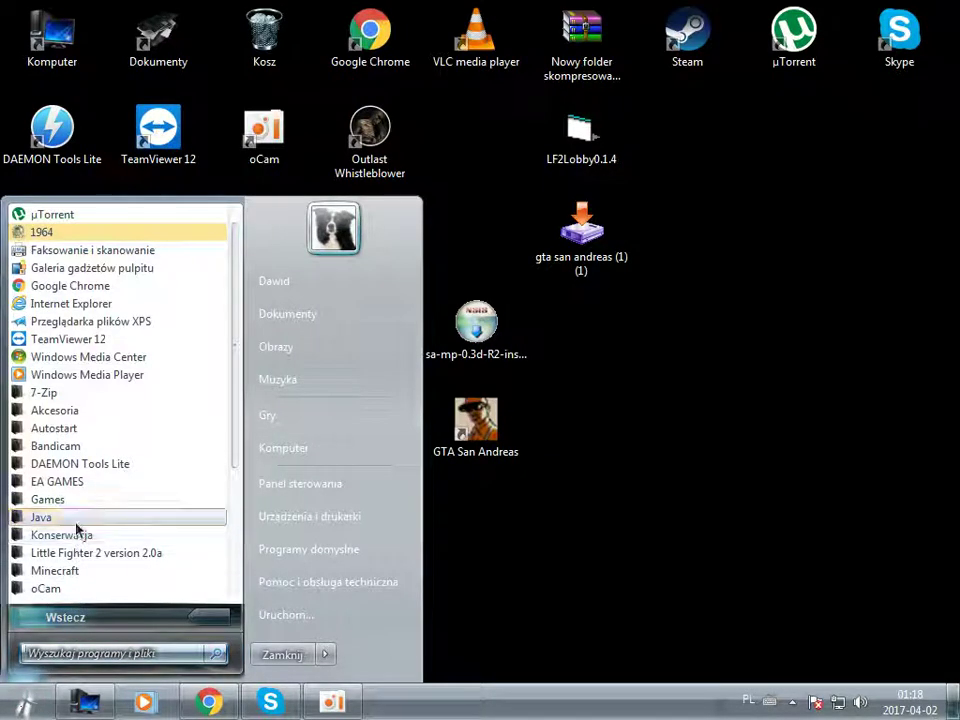
{"action": "scroll", "coordinate": [78, 530], "scroll_direction": "down", "scroll_amount": 2}
{"action": "scroll", "coordinate": [90, 484], "scroll_direction": "down", "scroll_amount": 2}
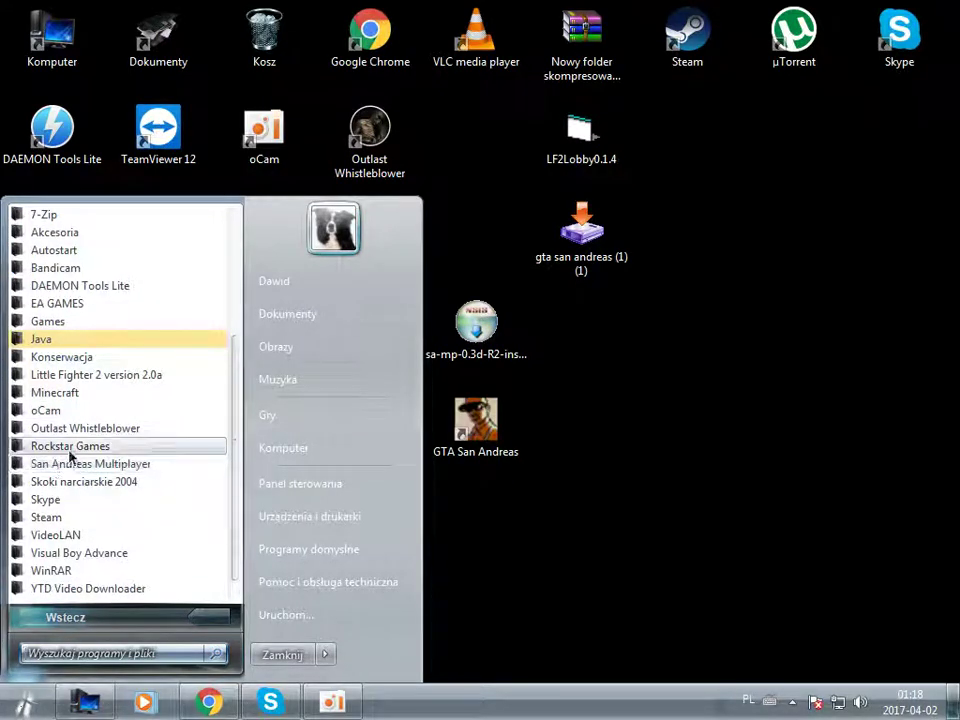
{"action": "left_click", "coordinate": [48, 466]}
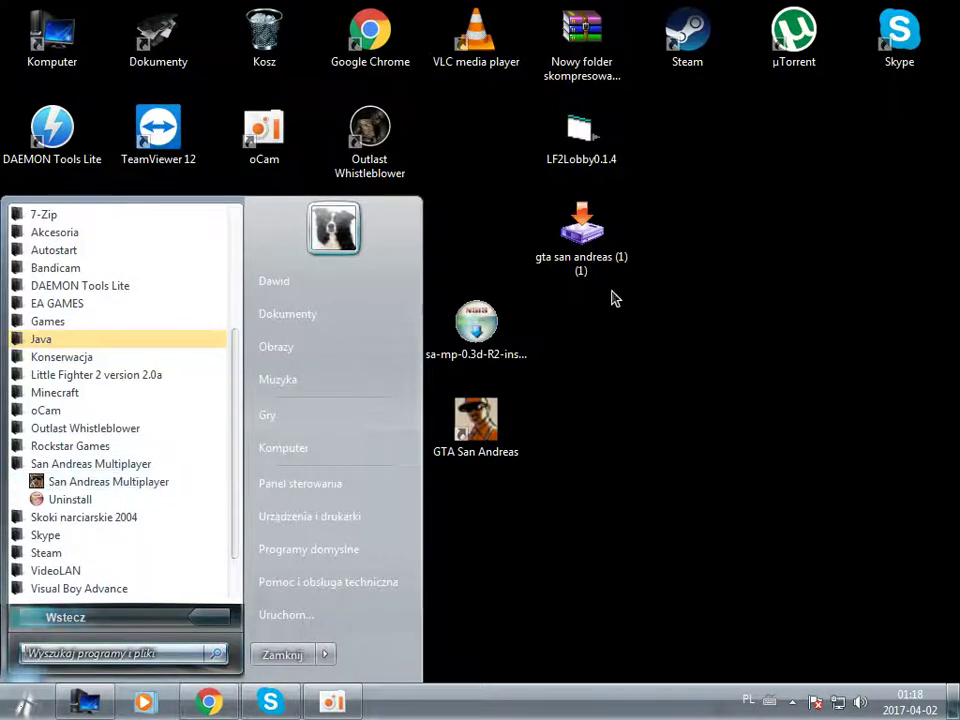
{"action": "left_click", "coordinate": [632, 326]}
Move the San Andreas Multiplayer desktop shortcut to the free spot in the Steam icon's column, level with the SA-MP installer.
{"action": "left_click_drag", "start_coordinate": [369, 620], "coordinate": [687, 330]}
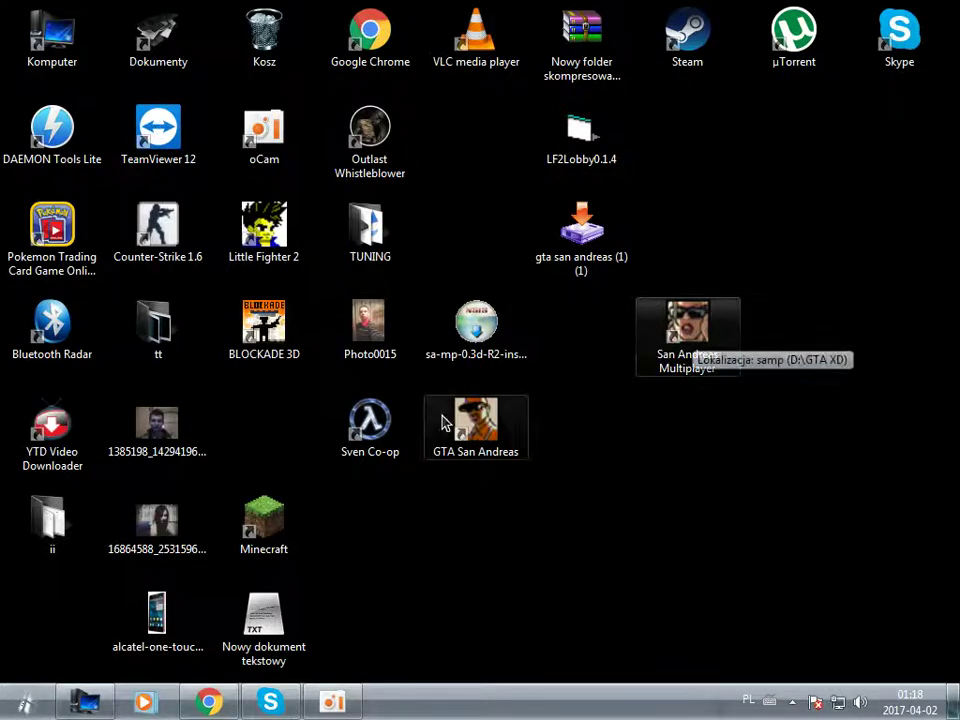
Show the "Pulpit (utwórz skrót)" send-to option for the San Andreas Multiplayer program entry, then dismiss it without creating a shortcut.
{"action": "left_click", "coordinate": [20, 703]}
{"action": "left_click", "coordinate": [72, 617]}
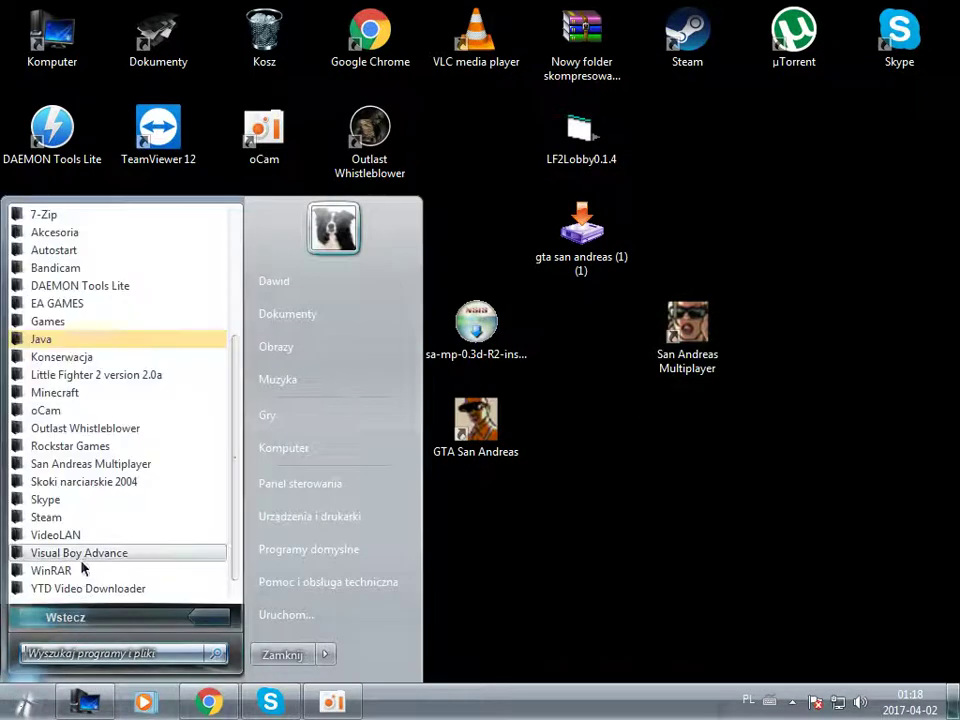
{"action": "left_click", "coordinate": [61, 468]}
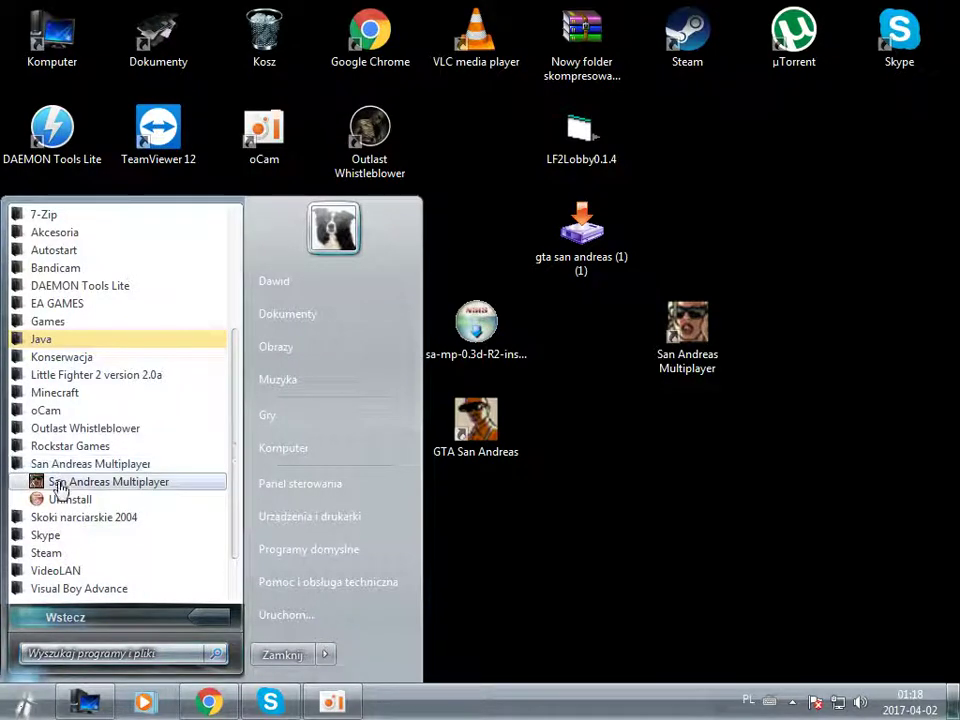
{"action": "right_click", "coordinate": [59, 488]}
{"action": "mouse_move", "coordinate": [250, 343]}
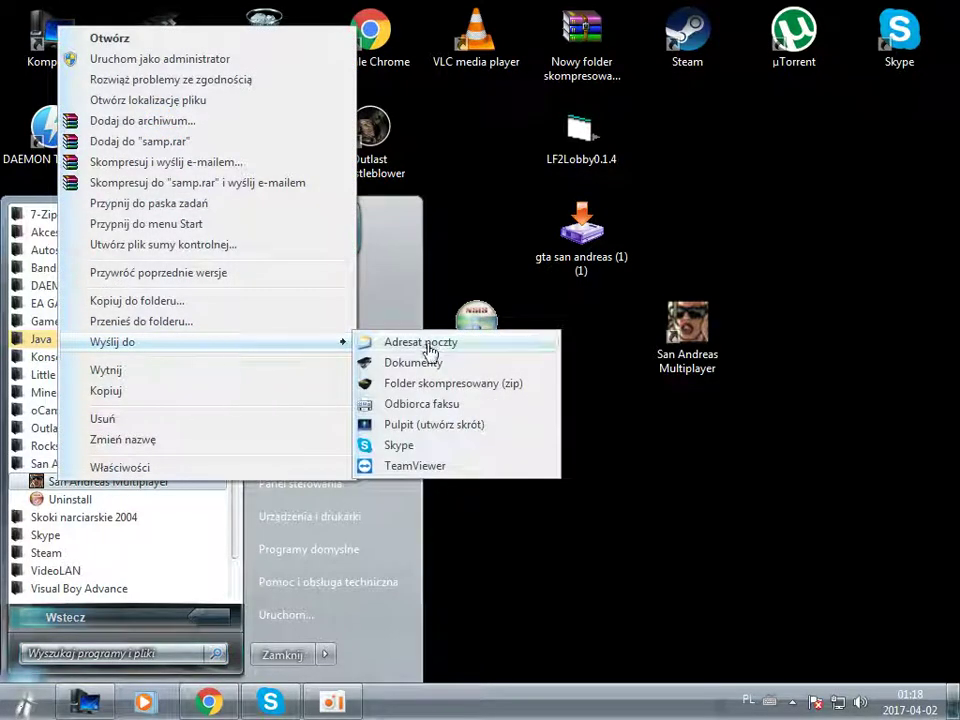
{"action": "left_click", "coordinate": [383, 433]}
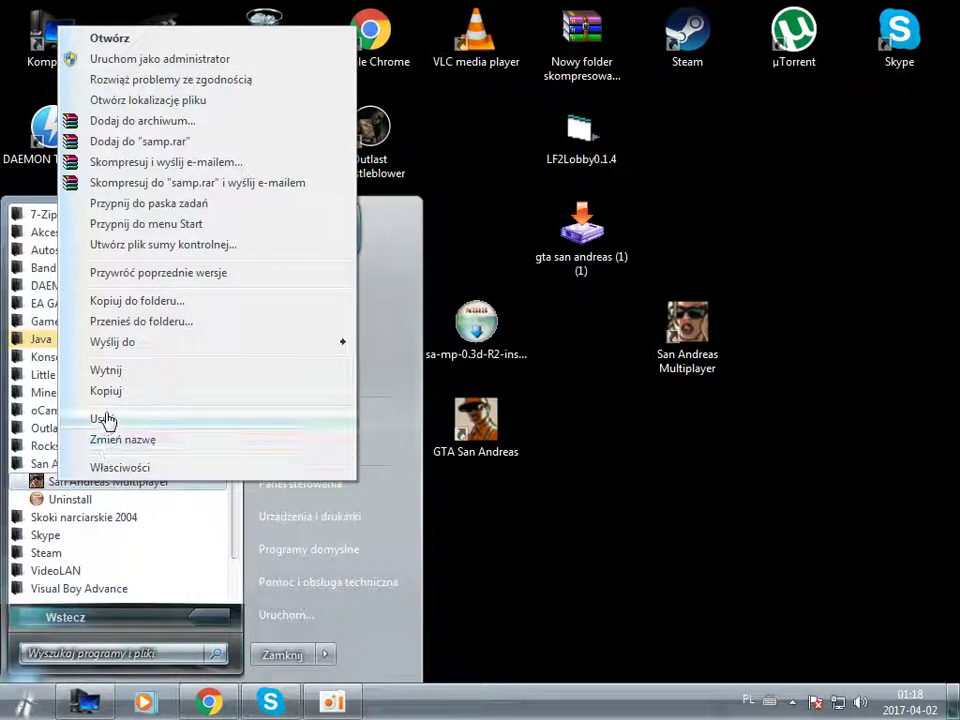
{"action": "mouse_move", "coordinate": [110, 346]}
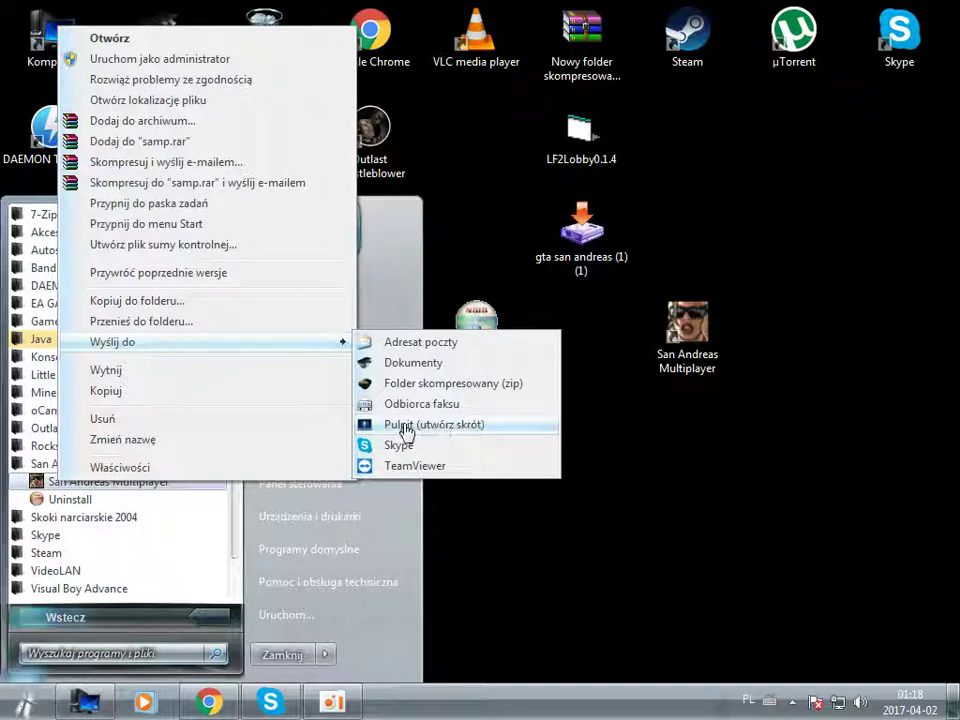
{"action": "left_click", "coordinate": [650, 432]}
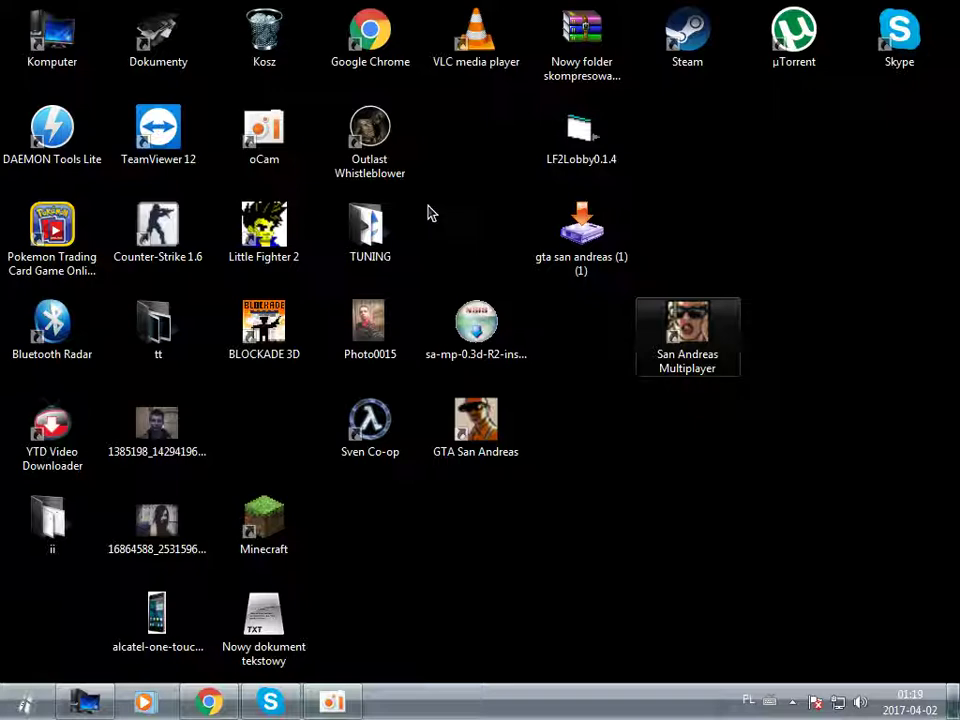
Launch San Andreas Multiplayer and close it again, then move its desktop shortcut directly beside the SA-MP installer icon.
{"action": "key", "text": "Return"}
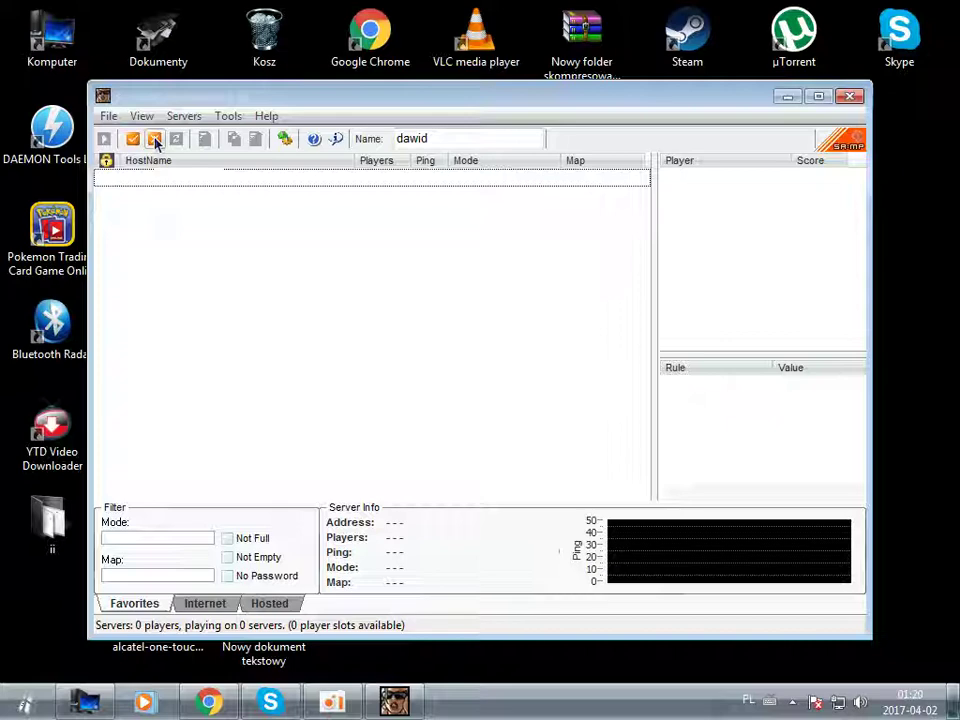
{"action": "left_click", "coordinate": [852, 97]}
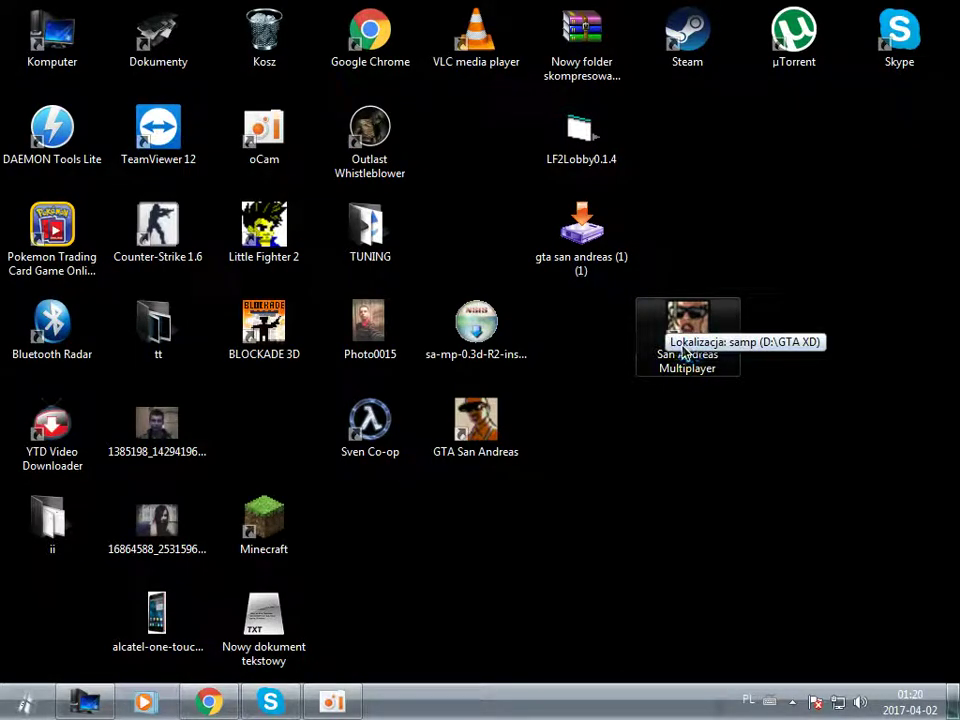
{"action": "left_click_drag", "start_coordinate": [683, 352], "coordinate": [634, 326]}
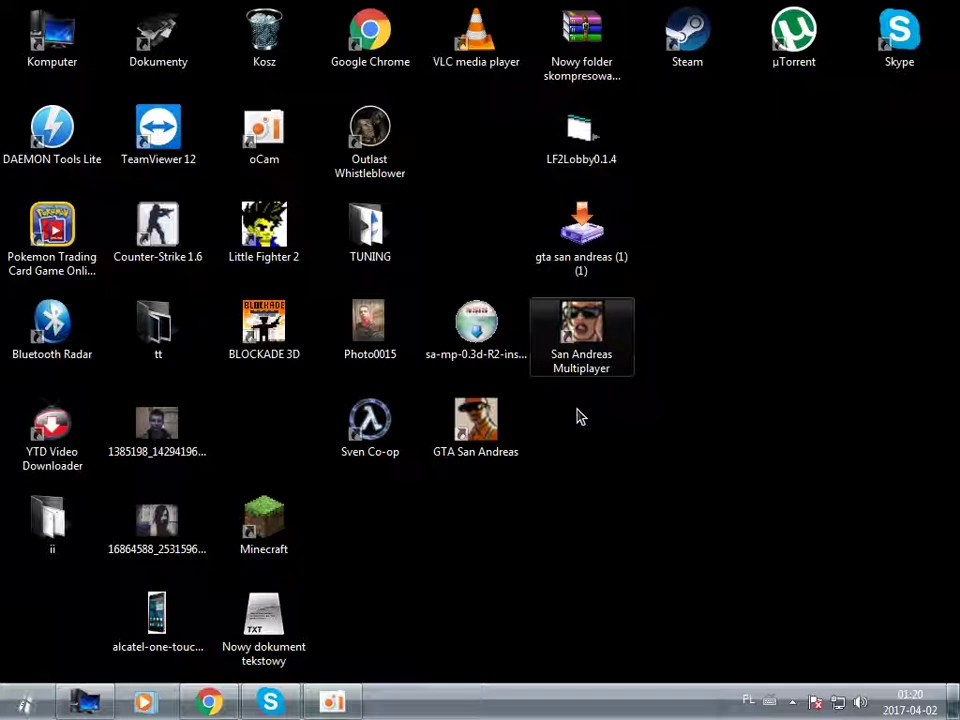
Launch San Andreas Multiplayer from its desktop shortcut and display the list of Internet servers.
{"action": "key", "text": "Return"}
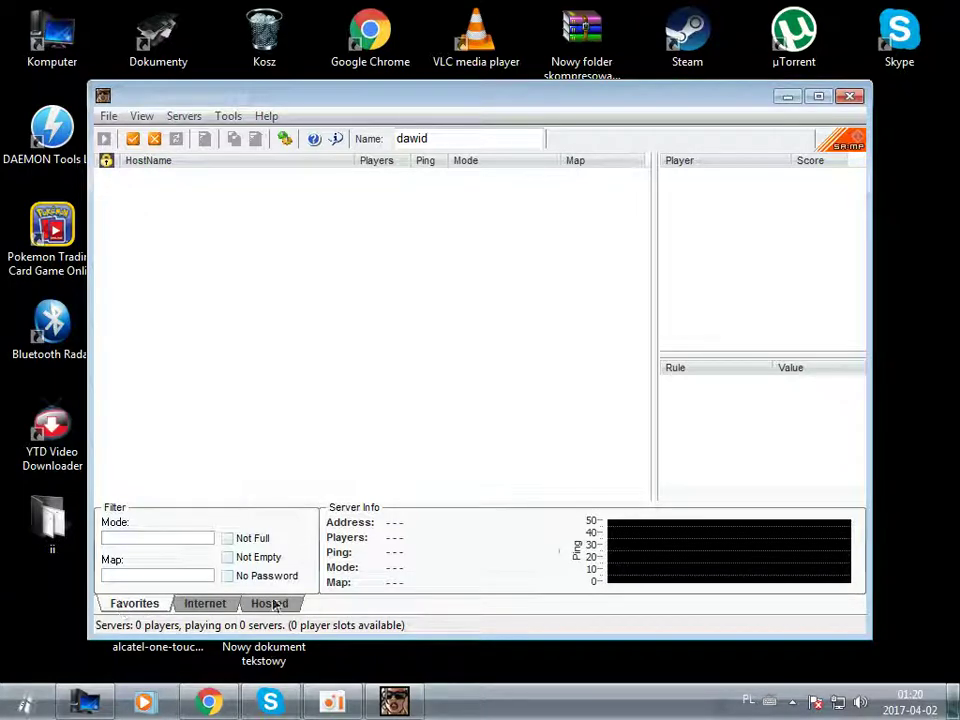
{"action": "left_click", "coordinate": [205, 603]}
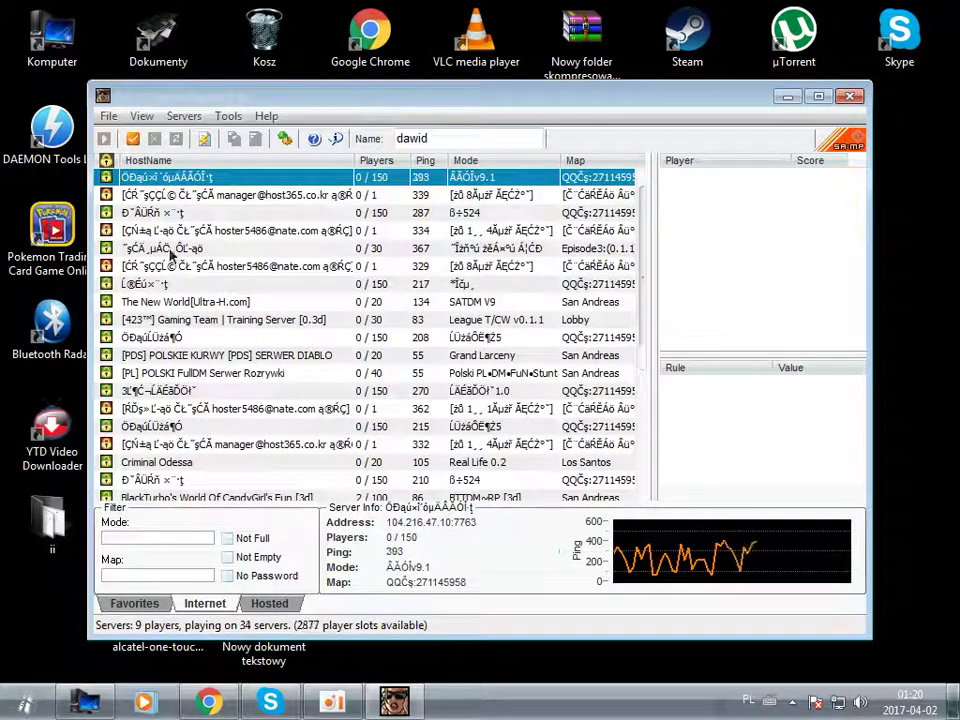
Open the connection dialog for the fourth server in the Internet list, enter an RCON password, and cancel without connecting.
{"action": "double_click", "coordinate": [365, 231]}
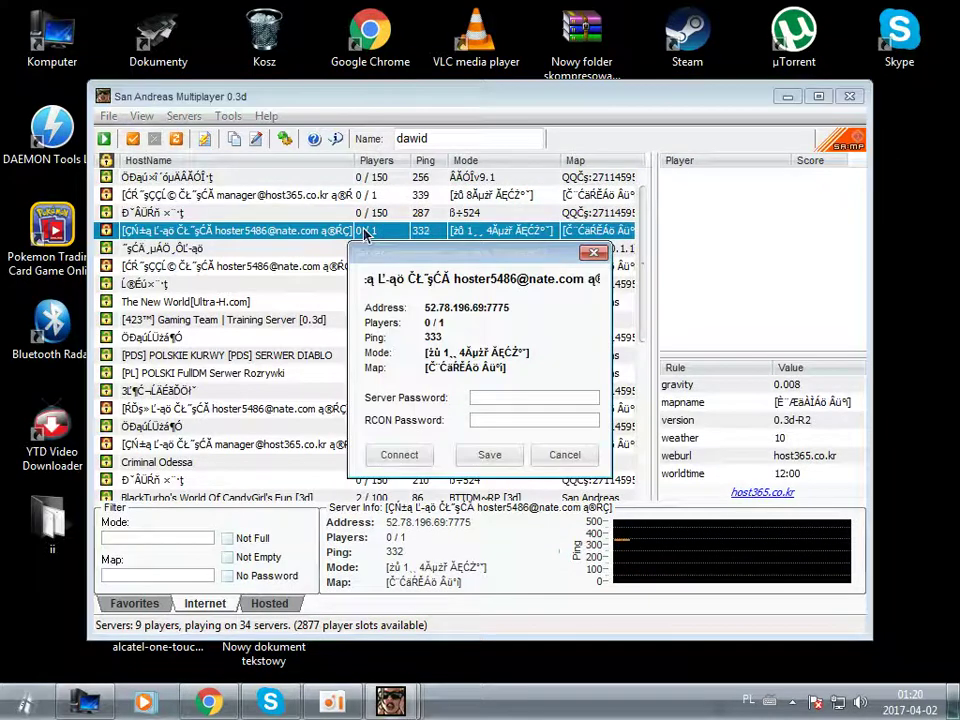
{"action": "left_click", "coordinate": [497, 420]}
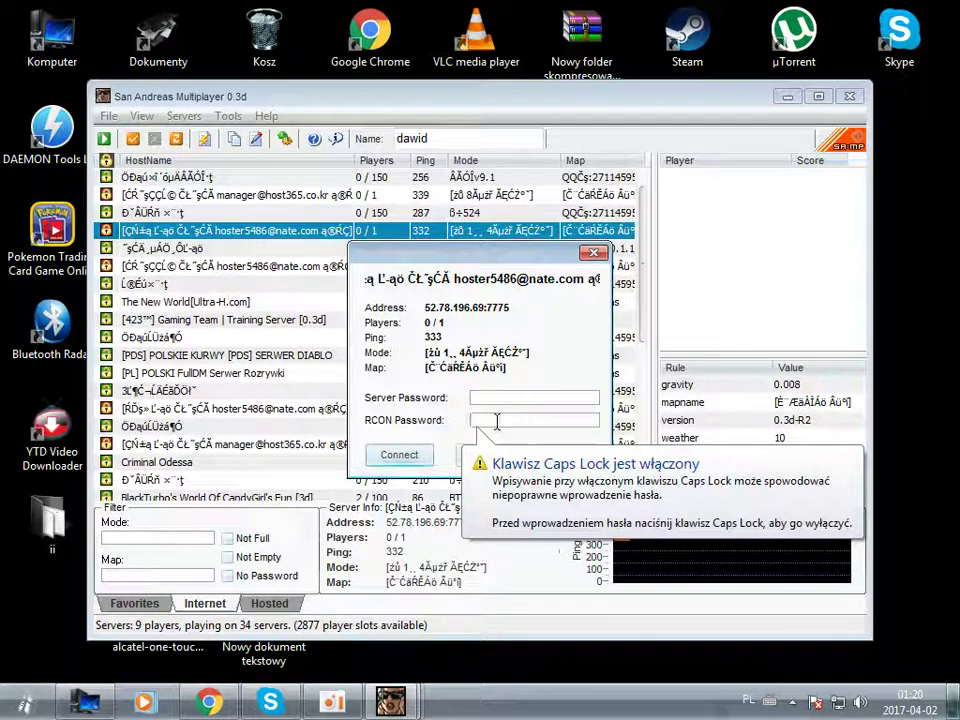
{"action": "type", "text": "***"}
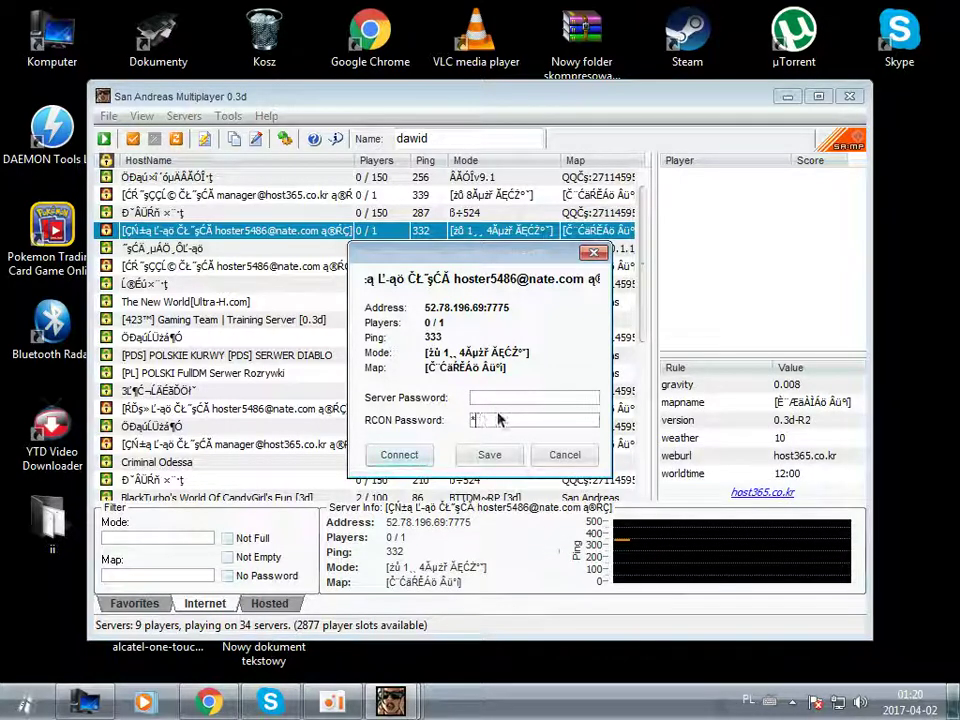
{"action": "type", "text": "****"}
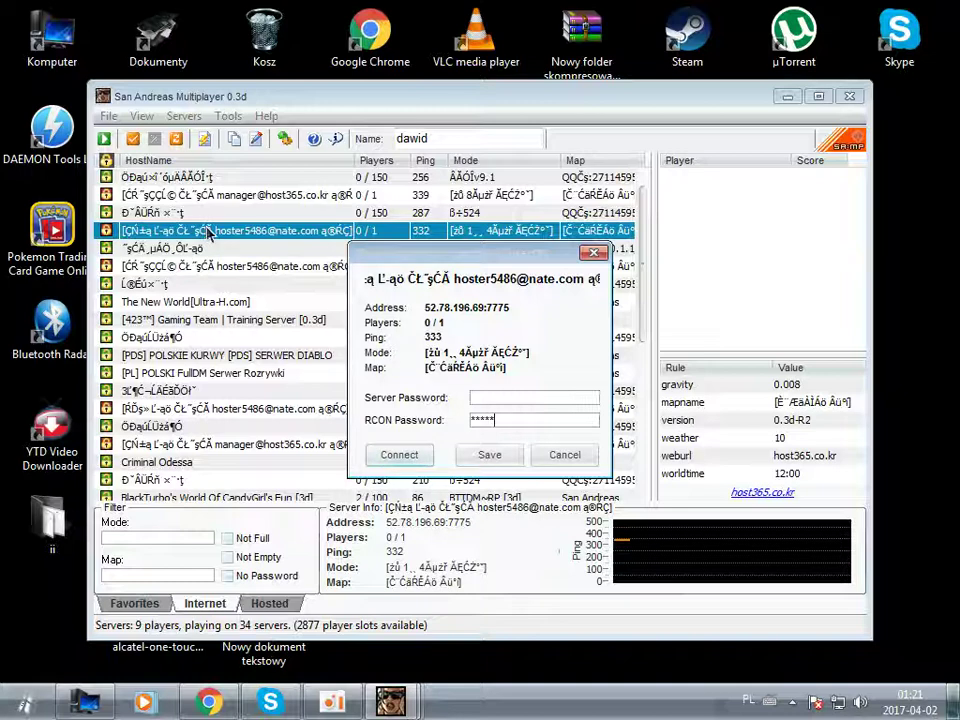
{"action": "left_click", "coordinate": [561, 456]}
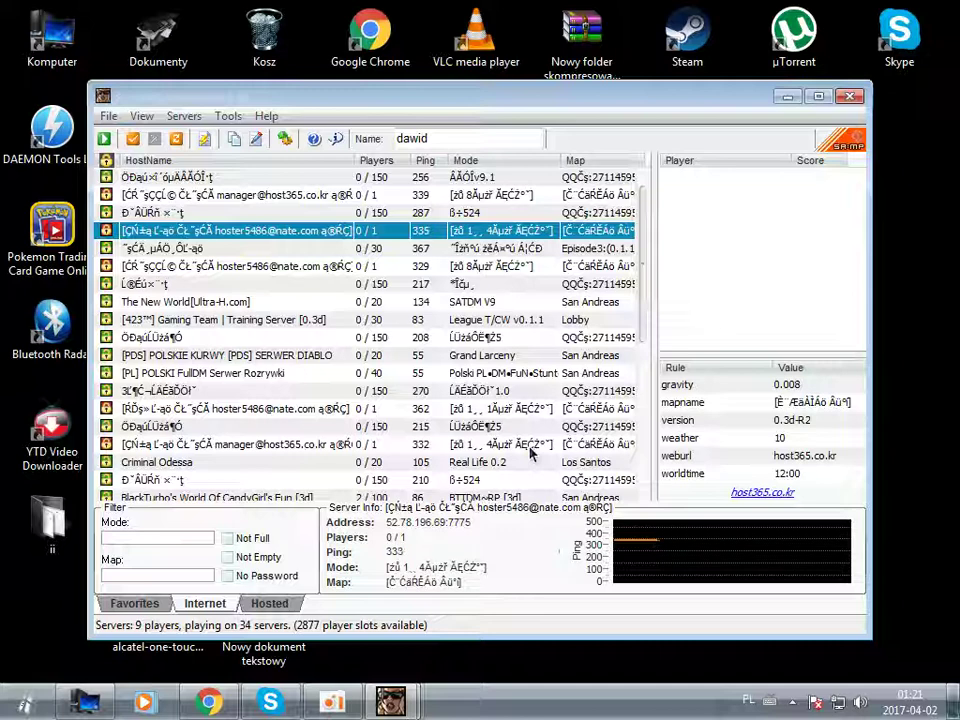
Minimize the San Andreas Multiplayer client, dismiss the error dialog, and close the client to return to the desktop.
{"action": "left_click", "coordinate": [788, 97]}
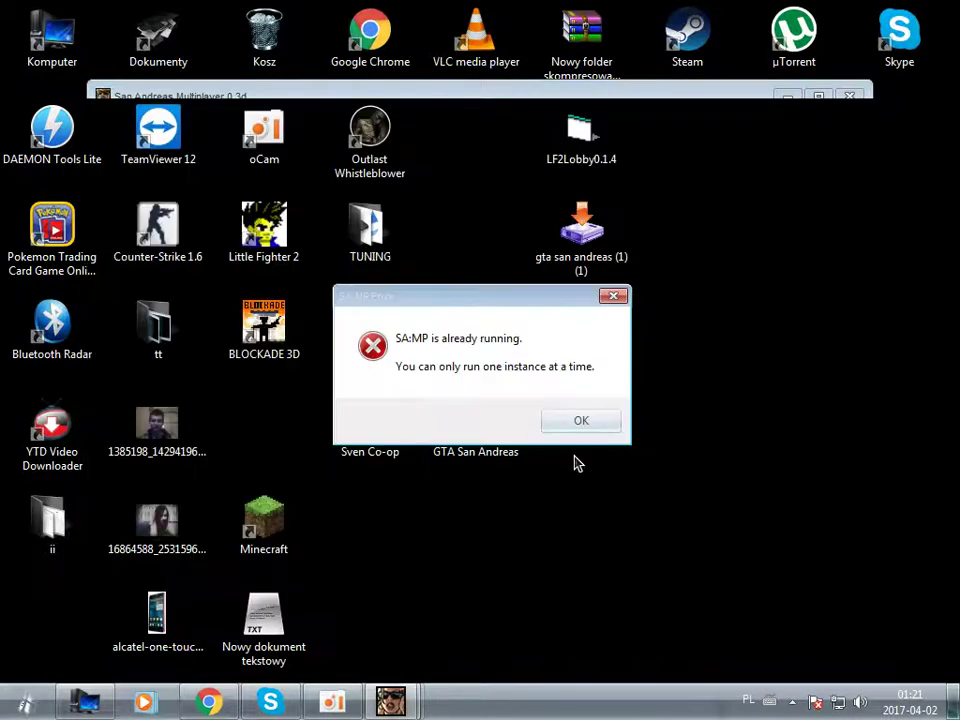
{"action": "left_click", "coordinate": [578, 422]}
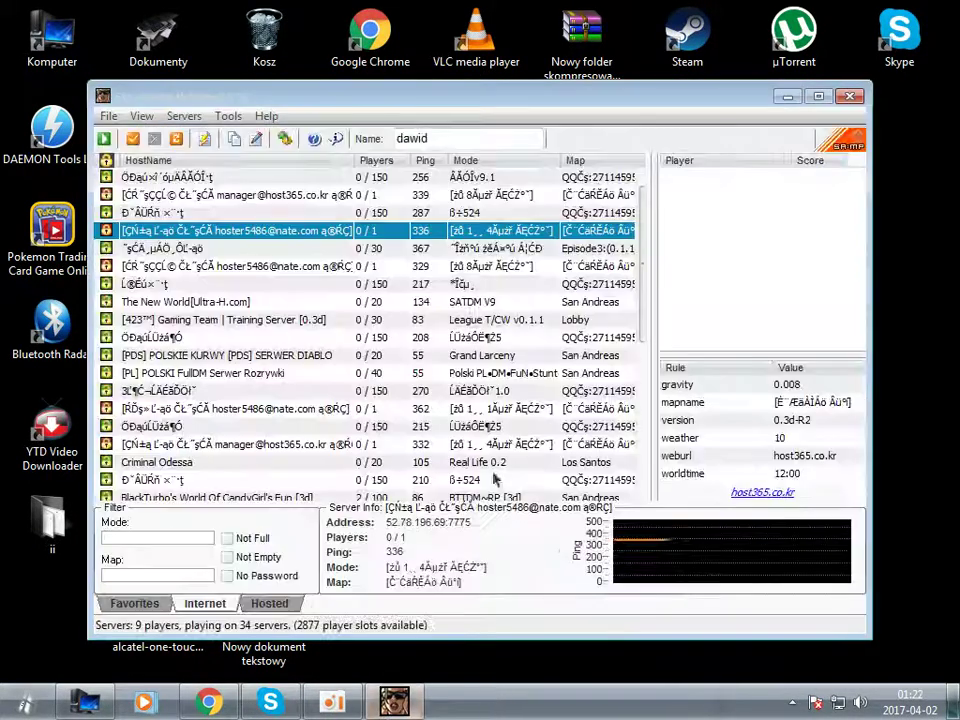
{"action": "left_click", "coordinate": [846, 97]}
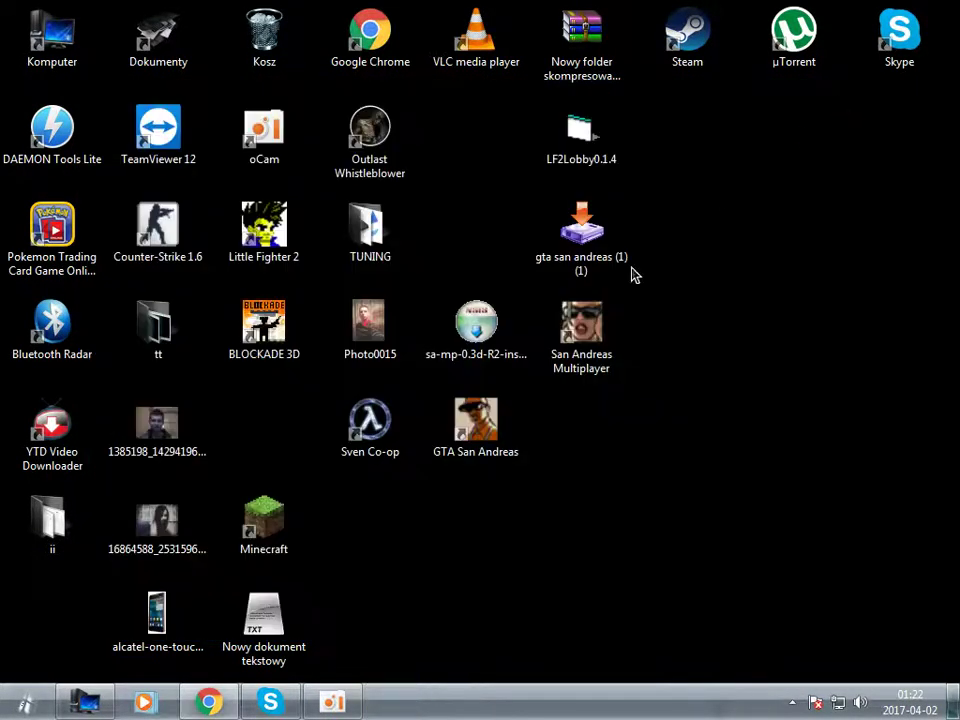